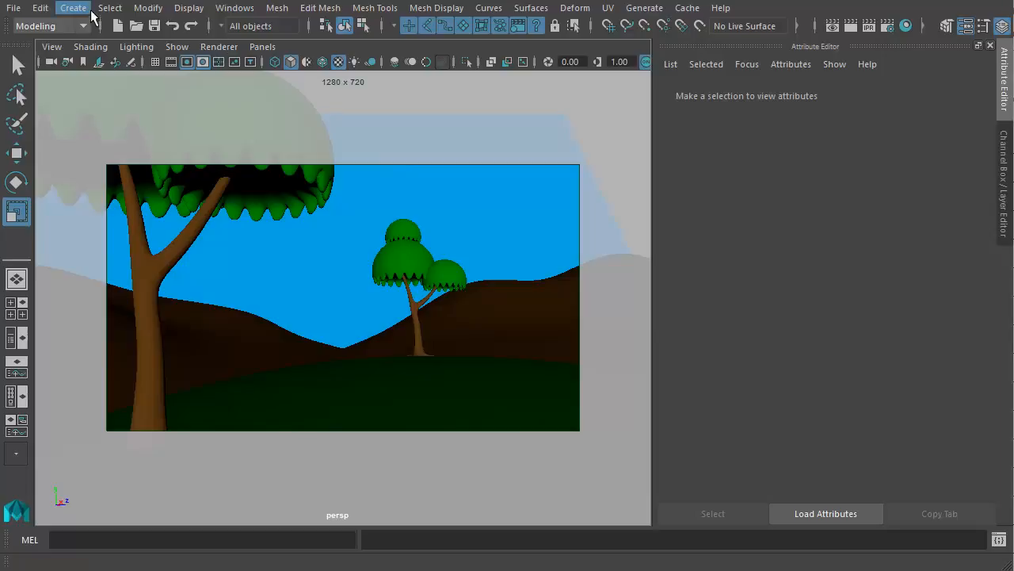
# - Create a directional light and scale it up uniformly to about 11 times its size
pyautogui.moveTo(111, 96)
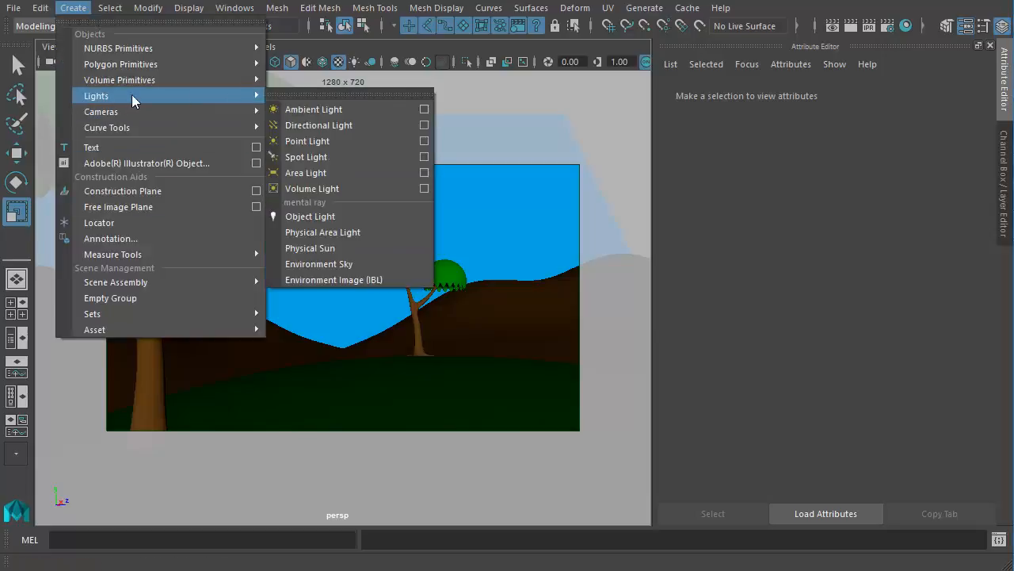
pyautogui.click(332, 127)
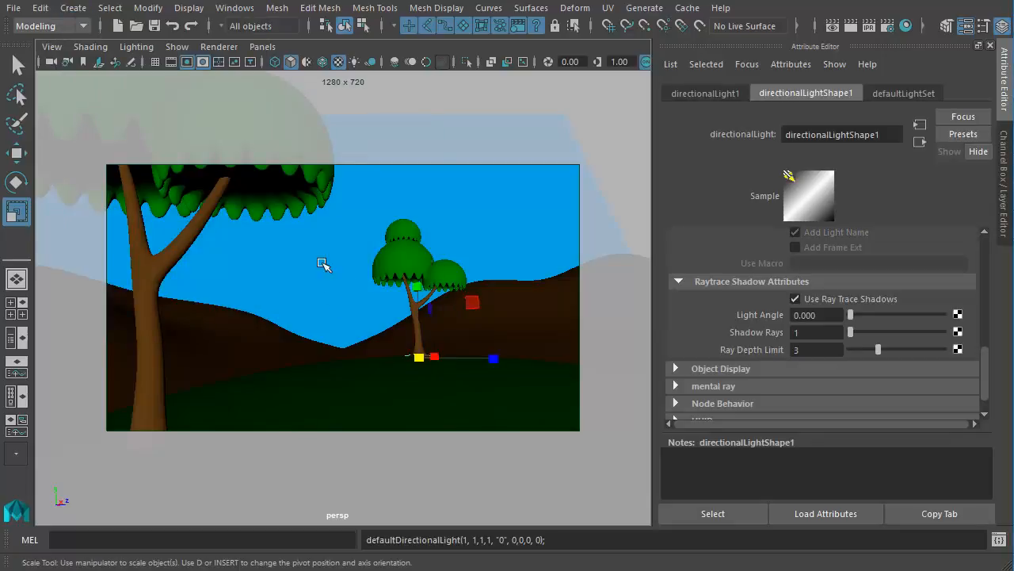
pyautogui.moveTo(420, 356); pyautogui.dragTo(578, 346)
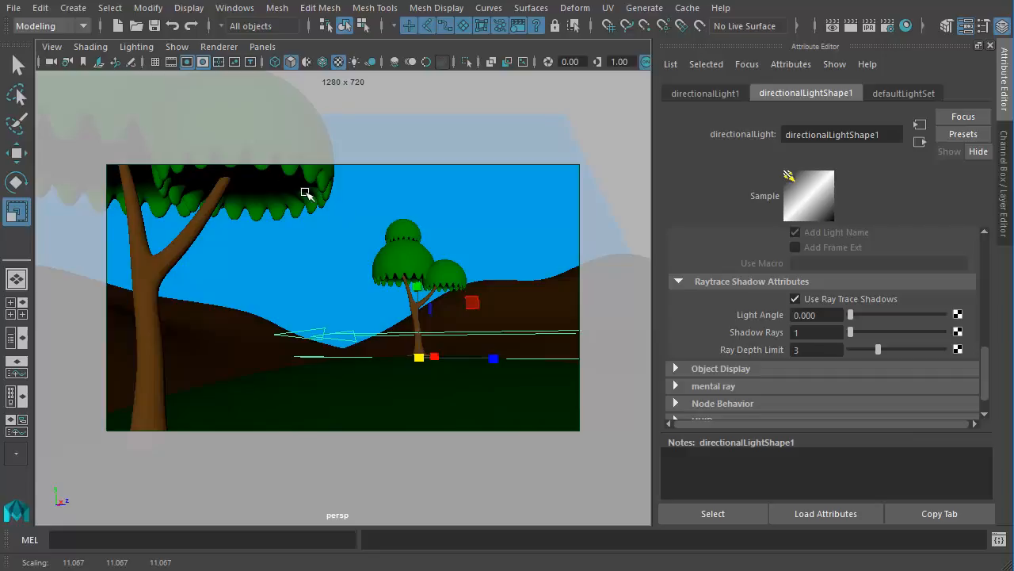
# - Bookmark the current perspective camera view under the name FinalCamera
pyautogui.click(52, 47)
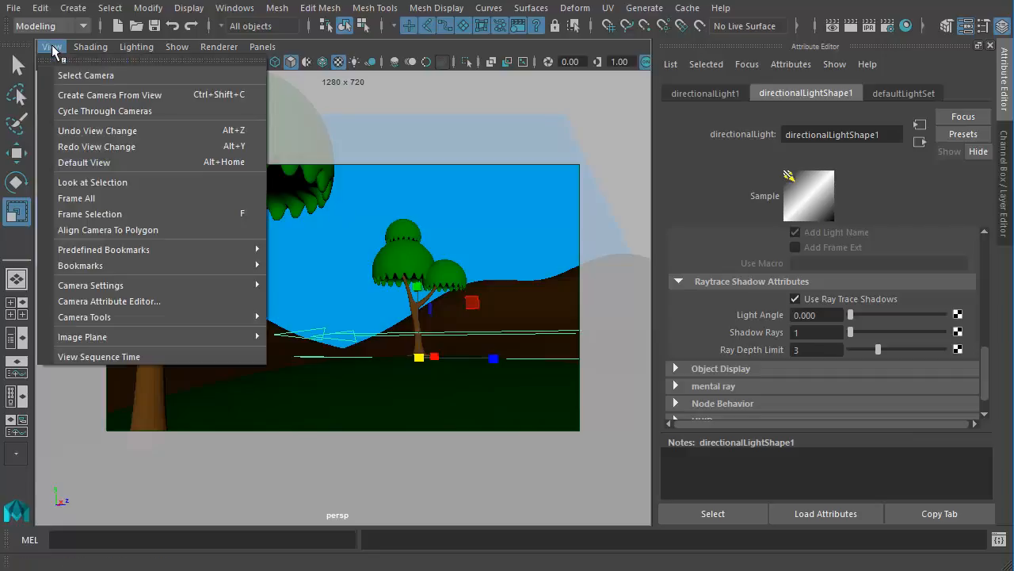
pyautogui.moveTo(63, 270)
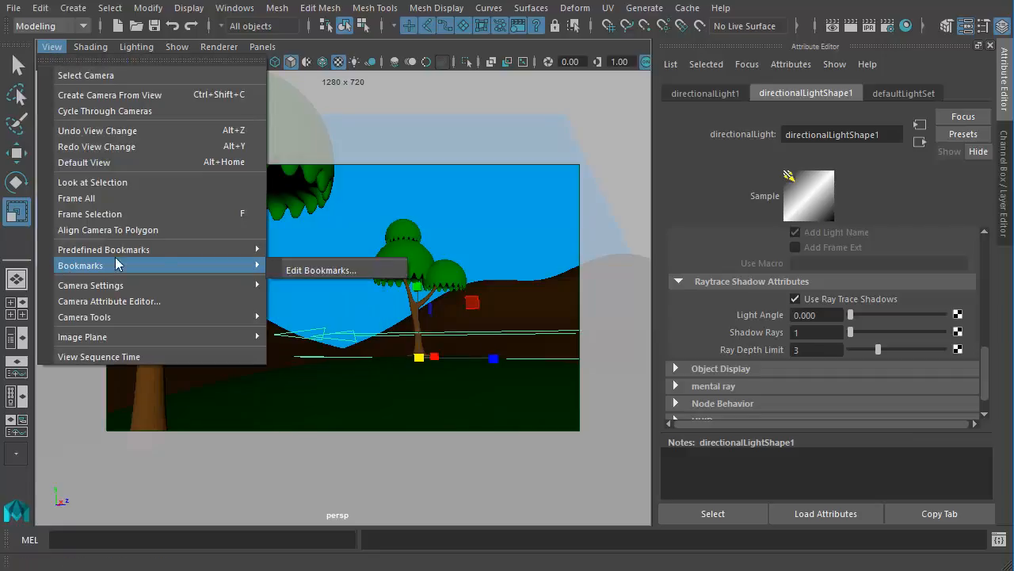
pyautogui.click(325, 271)
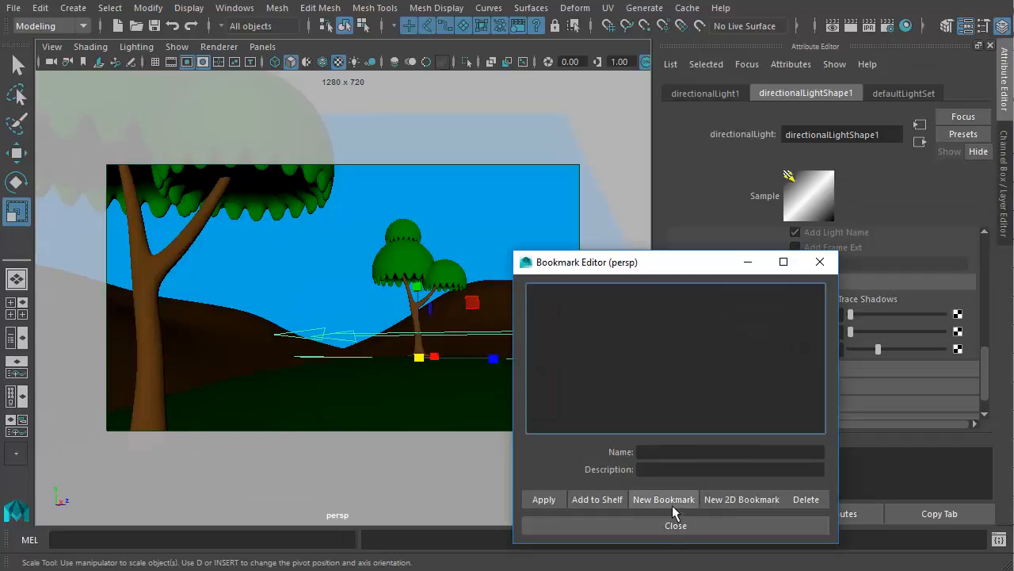
pyautogui.click(672, 499)
pyautogui.doubleClick(706, 458)
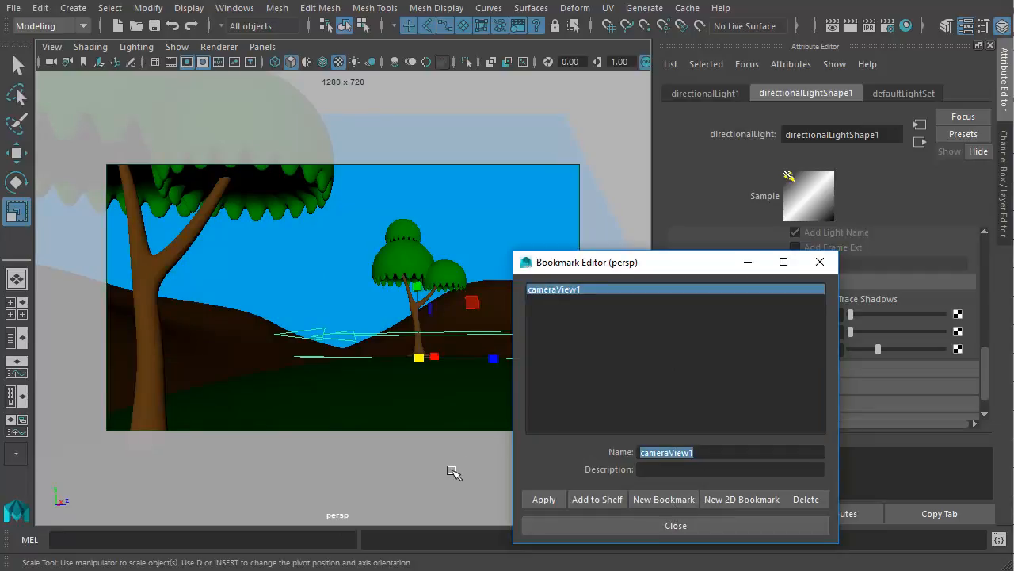
pyautogui.write('FinalCamera')
pyautogui.click(694, 526)
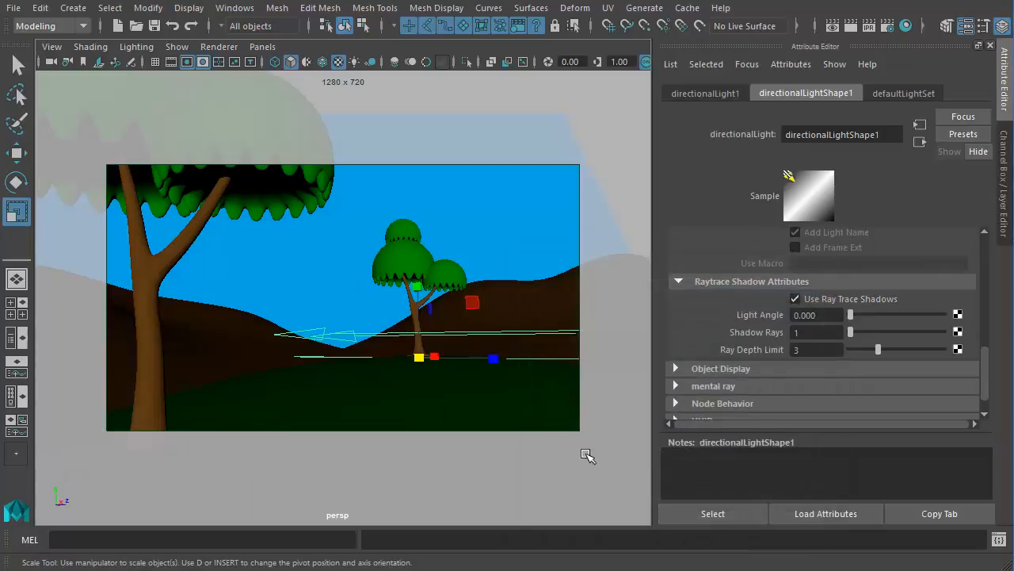
# - Rotate the directional light so it slants down toward the hill, and restore the FinalCamera view
pyautogui.keyDown('alt'); pyautogui.moveTo(507, 412); pyautogui.dragTo(330, 288); pyautogui.keyUp('alt')
pyautogui.press('e')
pyautogui.moveTo(380, 328)
pyautogui.mouseDown()
pyautogui.moveTo(412, 330)
pyautogui.moveTo(277, 254)
pyautogui.mouseUp()
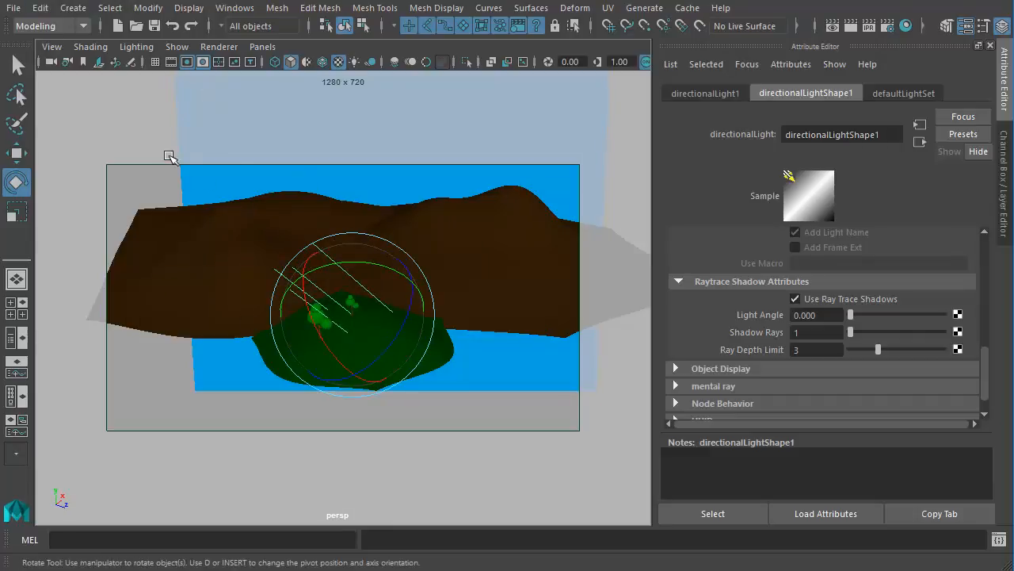
pyautogui.click(52, 47)
pyautogui.moveTo(71, 267)
pyautogui.click(338, 265)
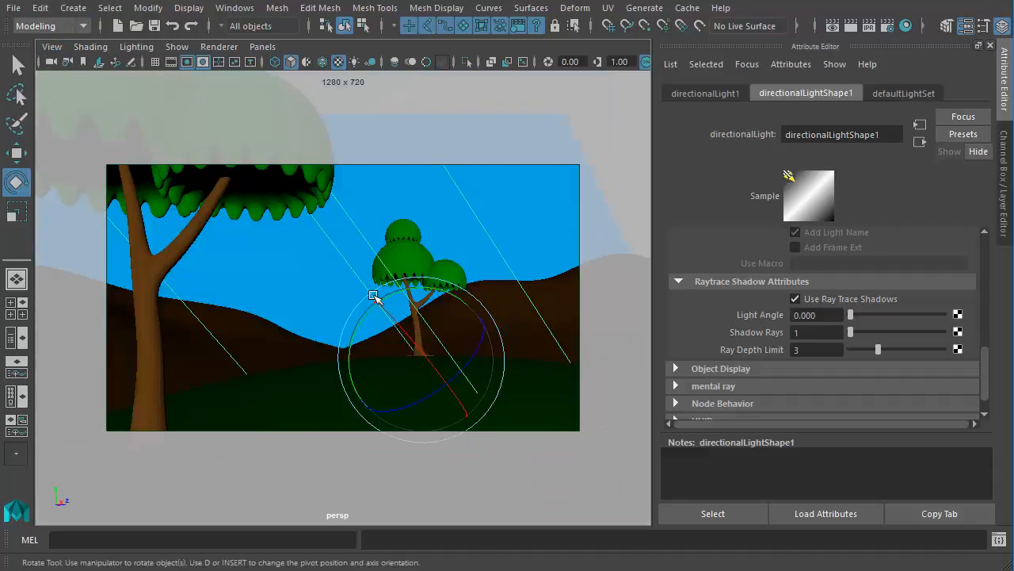
# - Turn on scene lighting and shadows in the perspective viewport to preview the directional light
pyautogui.moveTo(378, 287)
pyautogui.mouseDown()
pyautogui.moveTo(396, 365)
pyautogui.moveTo(391, 357)
pyautogui.moveTo(433, 335)
pyautogui.mouseUp()
pyautogui.press('space')
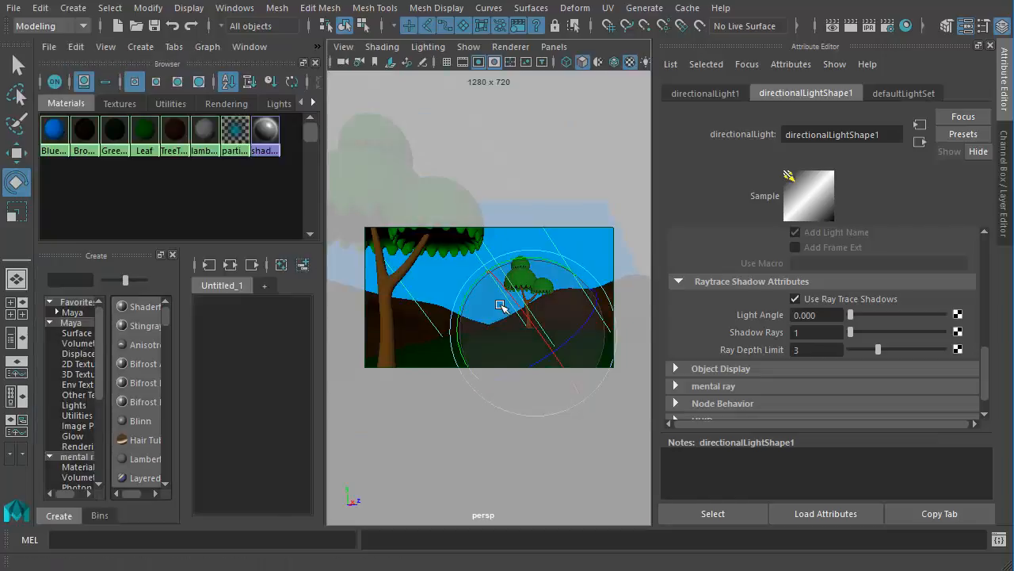
pyautogui.press('space')
pyautogui.keyDown('alt'); pyautogui.moveTo(398, 272); pyautogui.dragTo(429, 347); pyautogui.keyUp('alt')
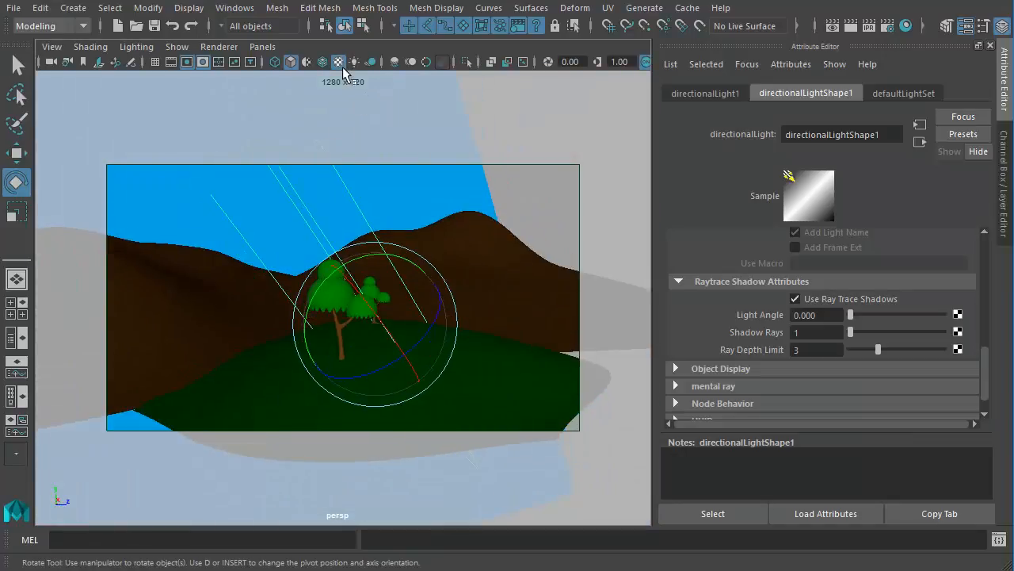
pyautogui.click(357, 61)
pyautogui.keyDown('alt'); pyautogui.moveTo(327, 292); pyautogui.dragTo(294, 317); pyautogui.keyUp('alt')
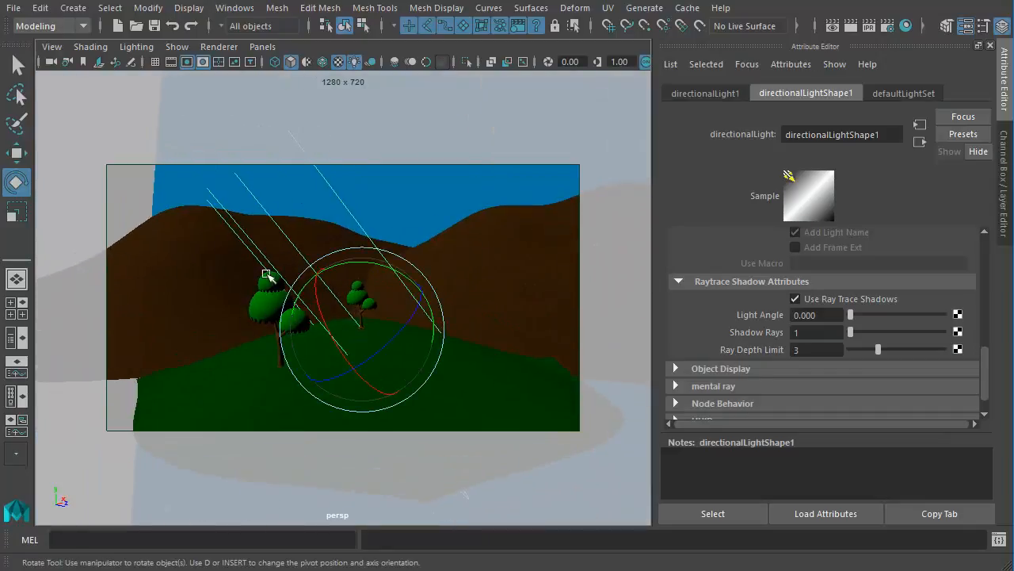
pyautogui.keyDown('alt'); pyautogui.moveTo(421, 369); pyautogui.dragTo(407, 285); pyautogui.keyUp('alt')
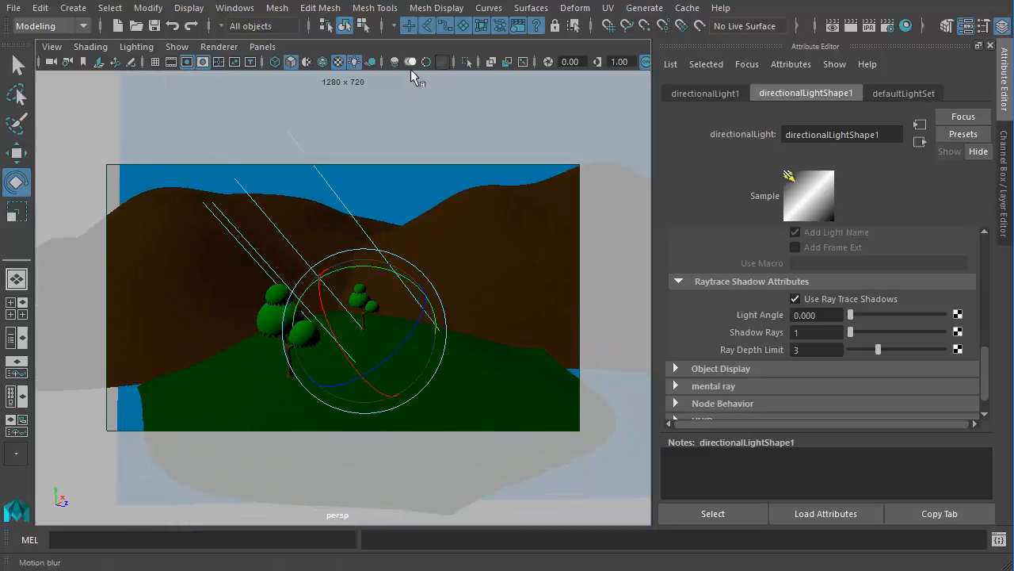
pyautogui.click(371, 62)
# - Rotate the directional light to about -103, -38 and 58 degrees so the tree shadows fall across the hill
pyautogui.keyDown('alt'); pyautogui.moveTo(385, 357); pyautogui.dragTo(464, 317); pyautogui.keyUp('alt')
pyautogui.keyDown('alt'); pyautogui.moveTo(464, 317); pyautogui.dragTo(482, 305, button='middle'); pyautogui.keyUp('alt')
pyautogui.keyDown('alt'); pyautogui.moveTo(482, 305); pyautogui.dragTo(473, 335); pyautogui.keyUp('alt')
pyautogui.keyDown('alt'); pyautogui.moveTo(473, 335); pyautogui.dragTo(494, 359, button='middle'); pyautogui.keyUp('alt')
pyautogui.moveTo(483, 313); pyautogui.dragTo(513, 305)
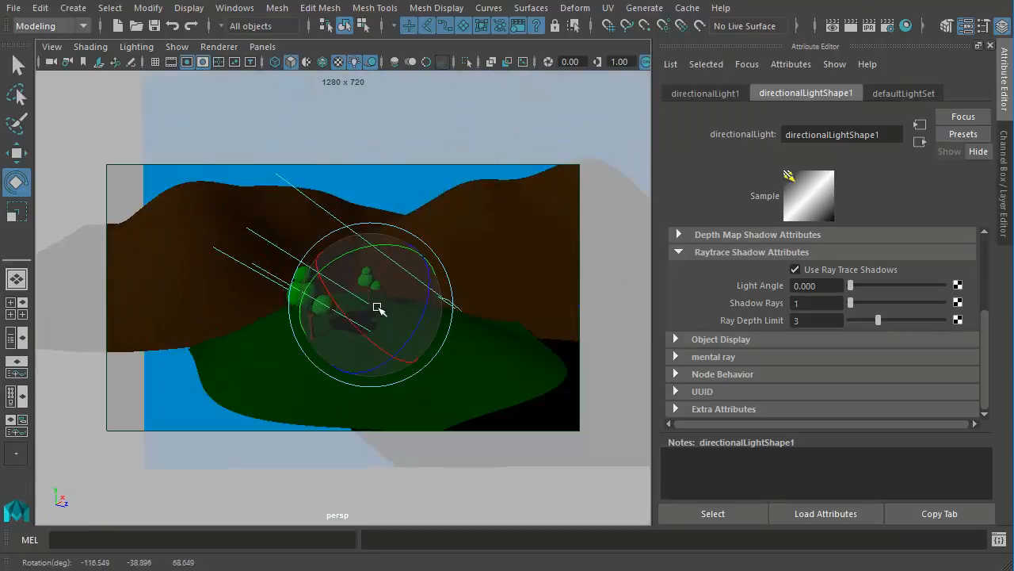
pyautogui.moveTo(378, 307); pyautogui.dragTo(346, 272)
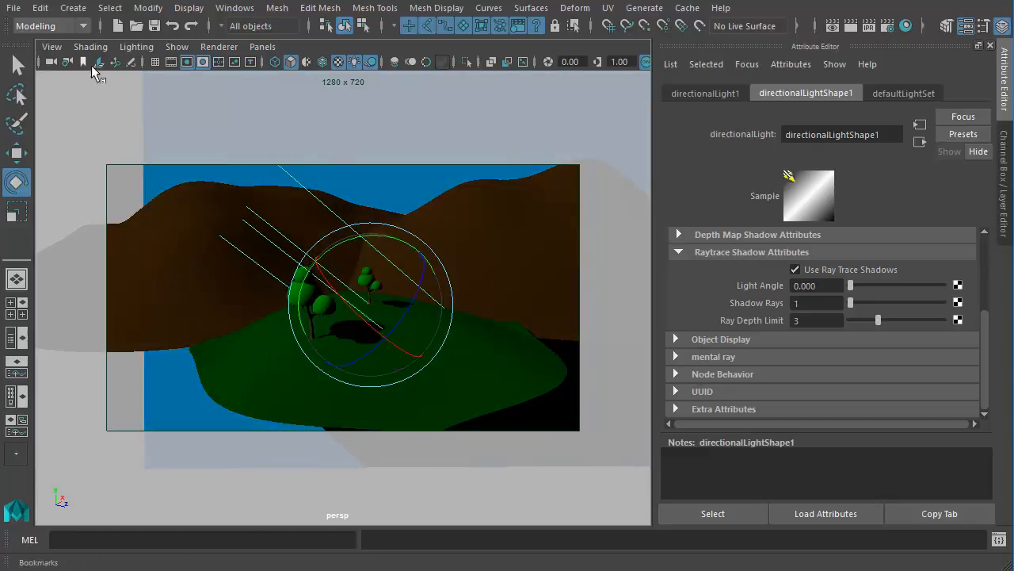
# - Restore the FinalCamera view and render the current frame with Maya Software
pyautogui.click(56, 49)
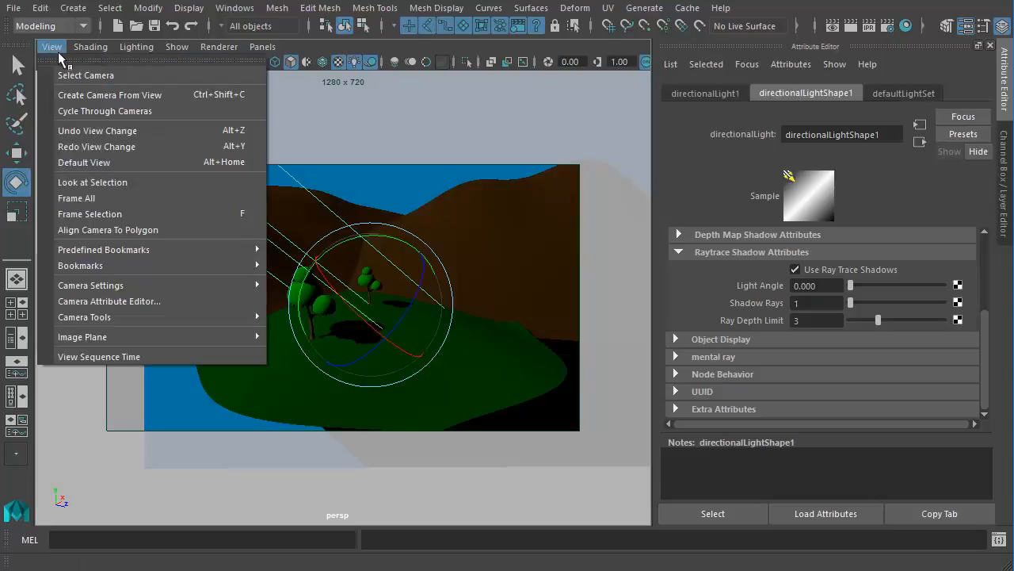
pyautogui.moveTo(107, 267)
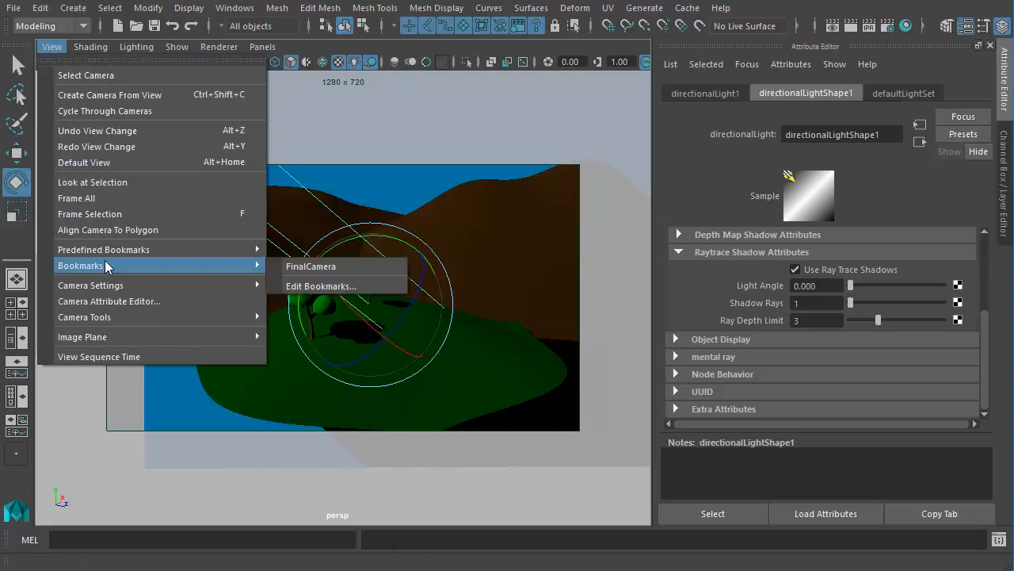
pyautogui.click(316, 269)
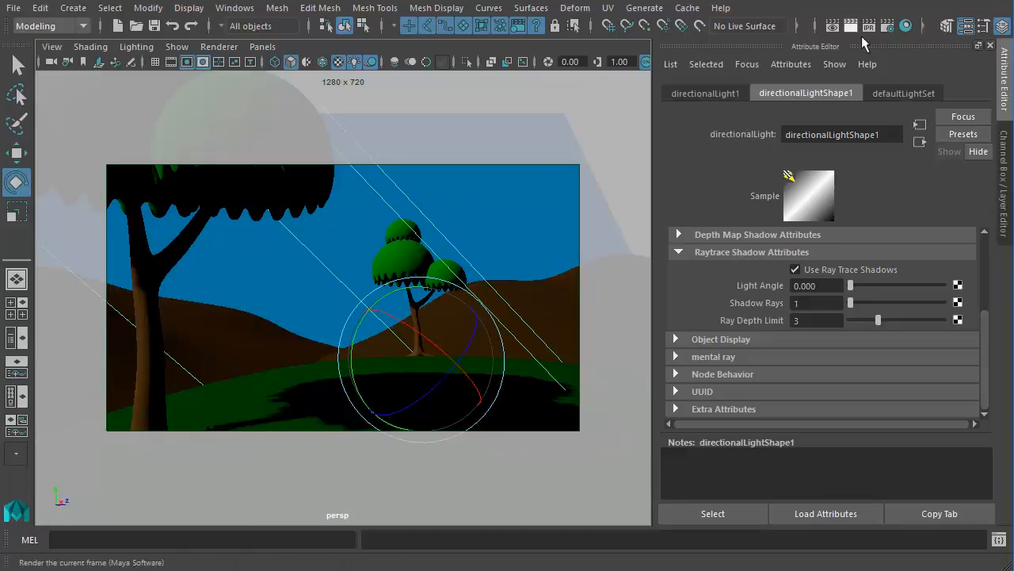
pyautogui.click(850, 26)
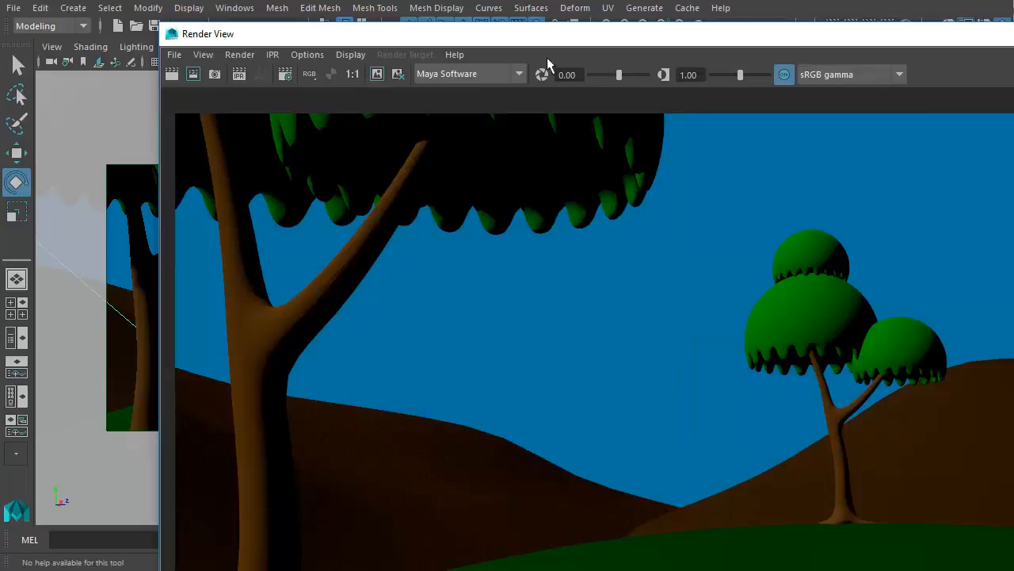
pyautogui.moveTo(552, 37); pyautogui.dragTo(406, 10)
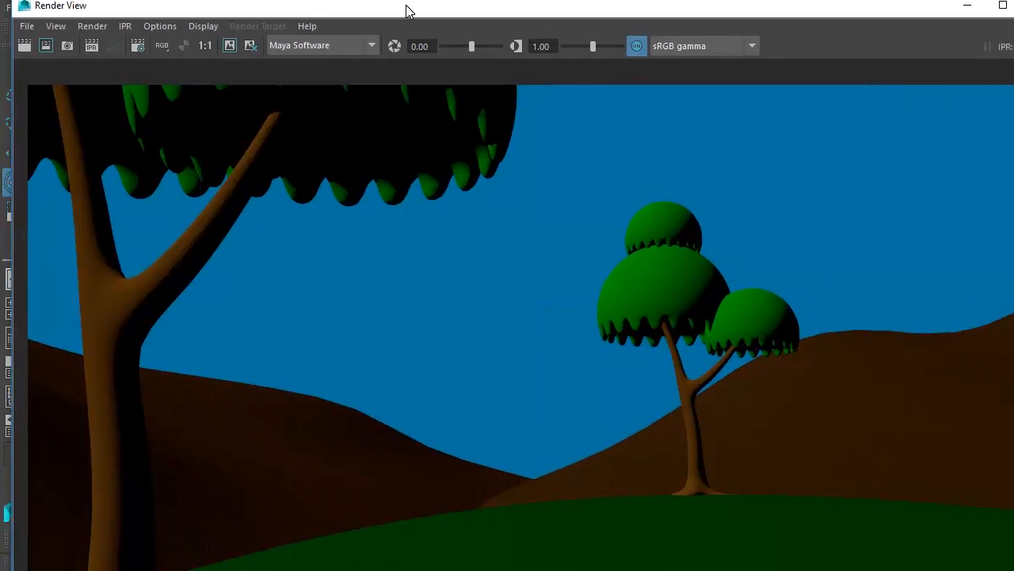
# - Set the render test resolution to 50% (640x360) and shrink the Render View window to fit on screen
pyautogui.click(160, 30)
pyautogui.moveTo(177, 94)
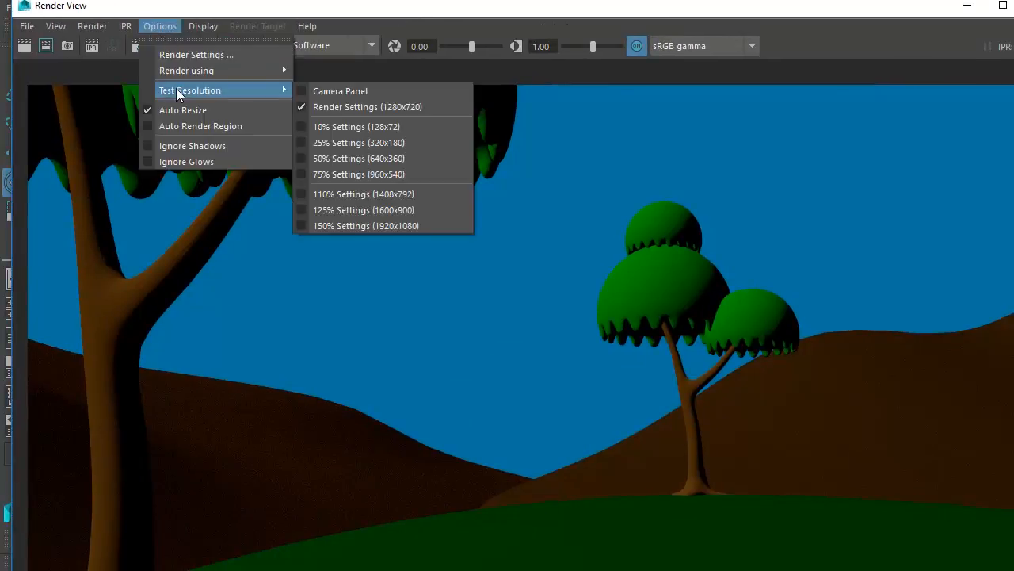
pyautogui.click(358, 158)
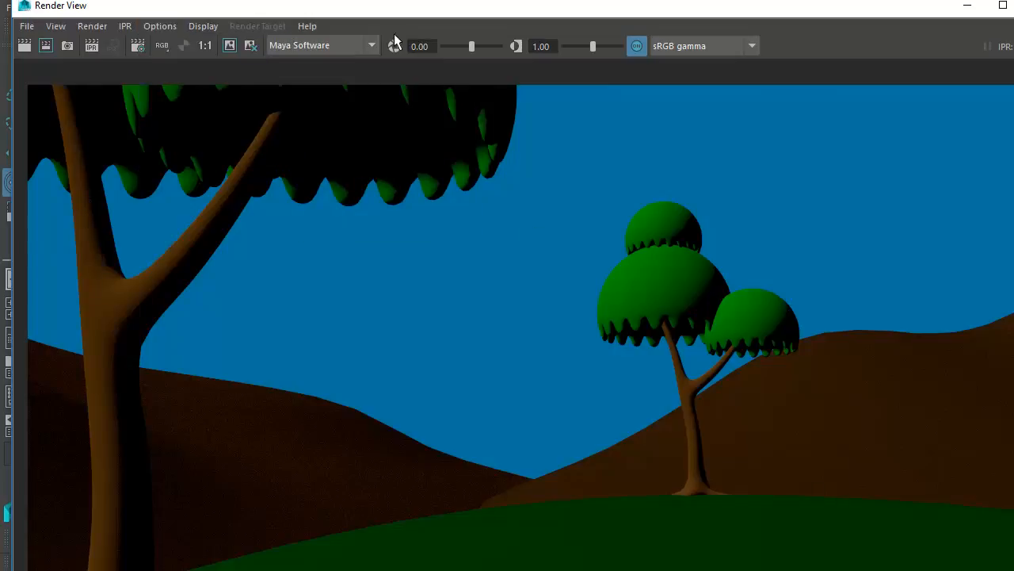
pyautogui.moveTo(398, 17); pyautogui.dragTo(405, 53)
pyautogui.moveTo(22, 38); pyautogui.dragTo(368, 267)
pyautogui.moveTo(525, 285); pyautogui.dragTo(271, 63)
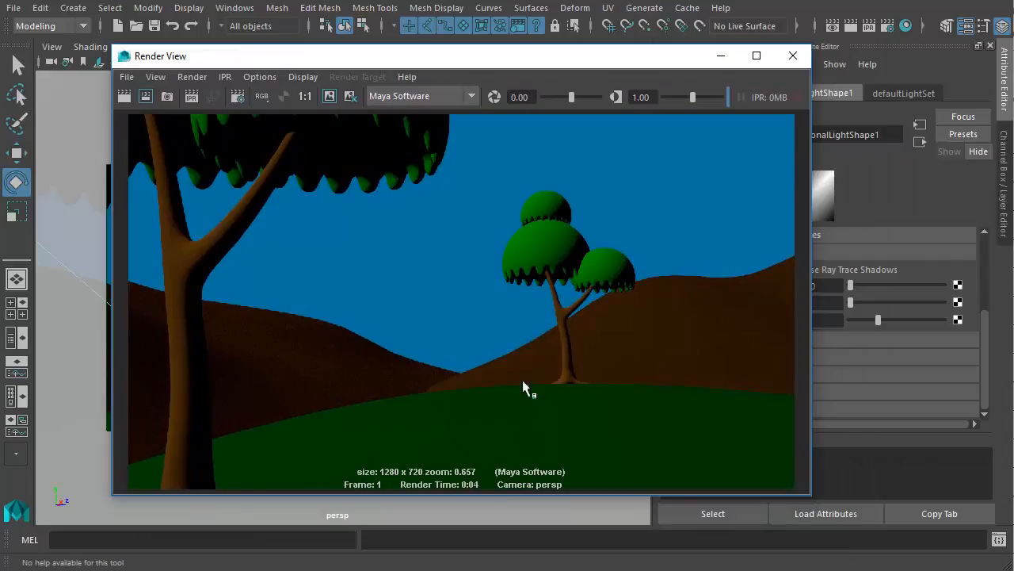
# - Switch the renderer from Maya Software to mental ray
pyautogui.click(422, 97)
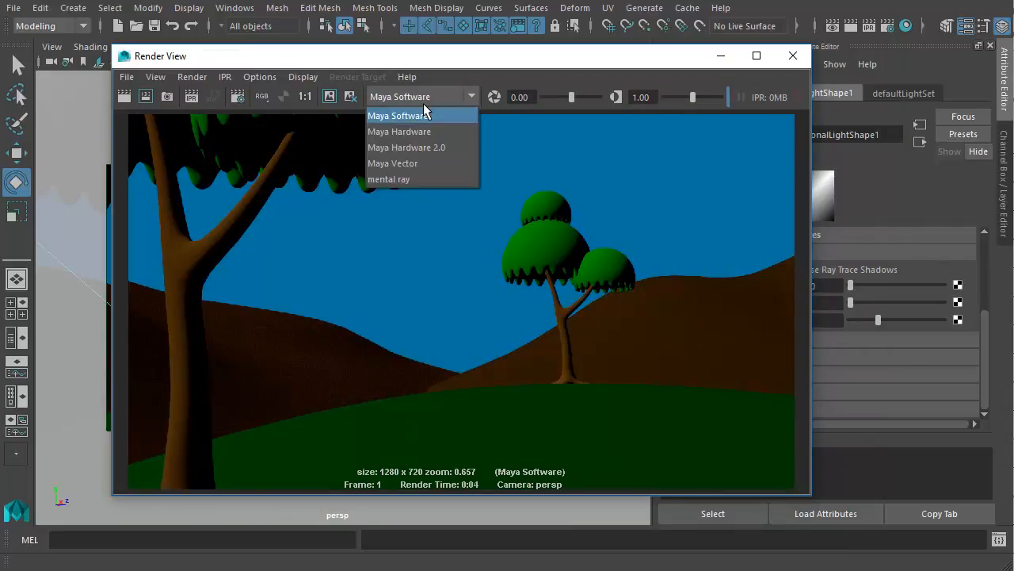
pyautogui.click(416, 179)
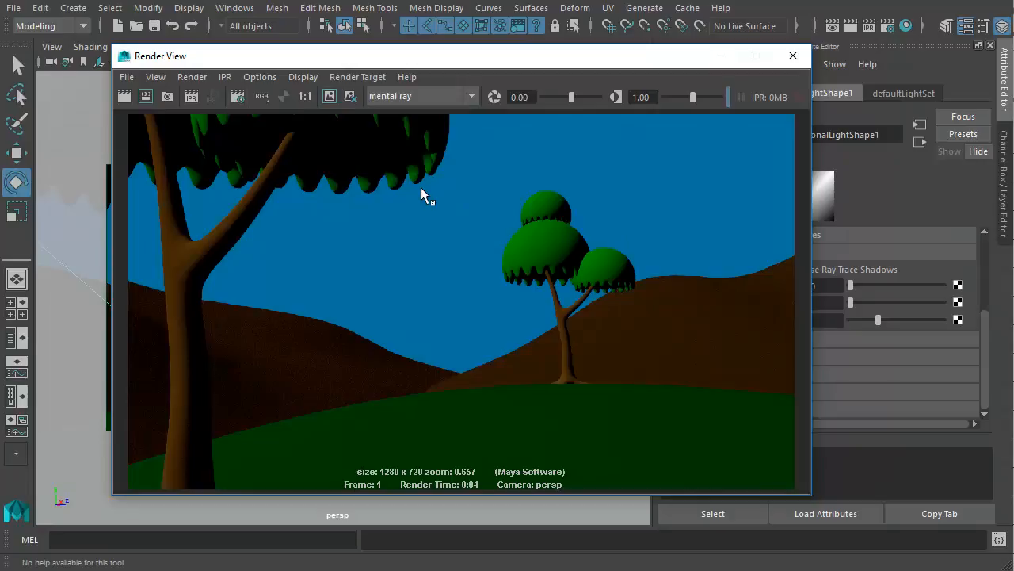
pyautogui.click(440, 99)
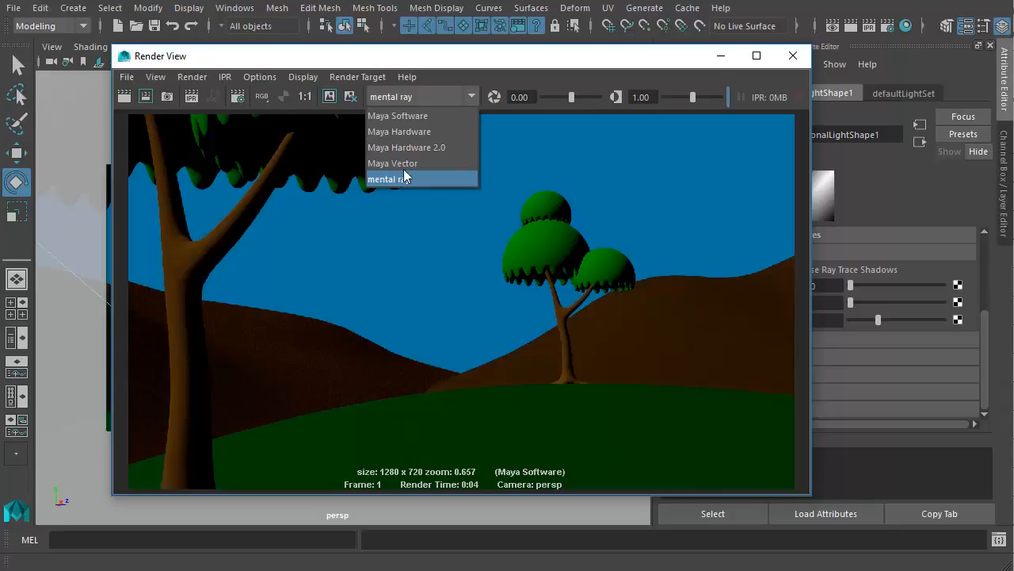
# - Check in the Plug-in Manager whether the mental ray plug-in Mayatomr.mll is loaded and set to auto load
pyautogui.click(242, 11)
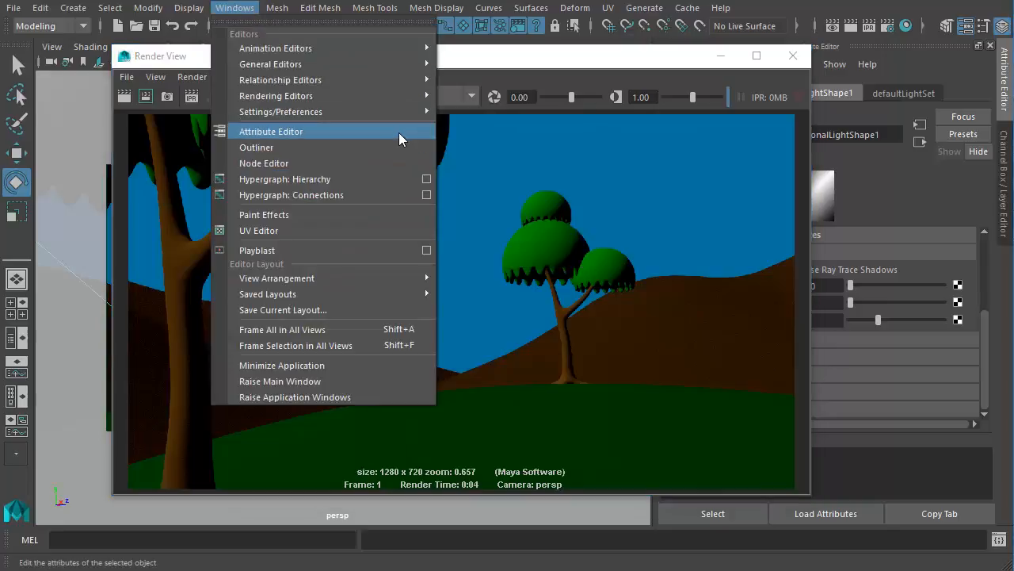
pyautogui.moveTo(430, 113)
pyautogui.click(495, 260)
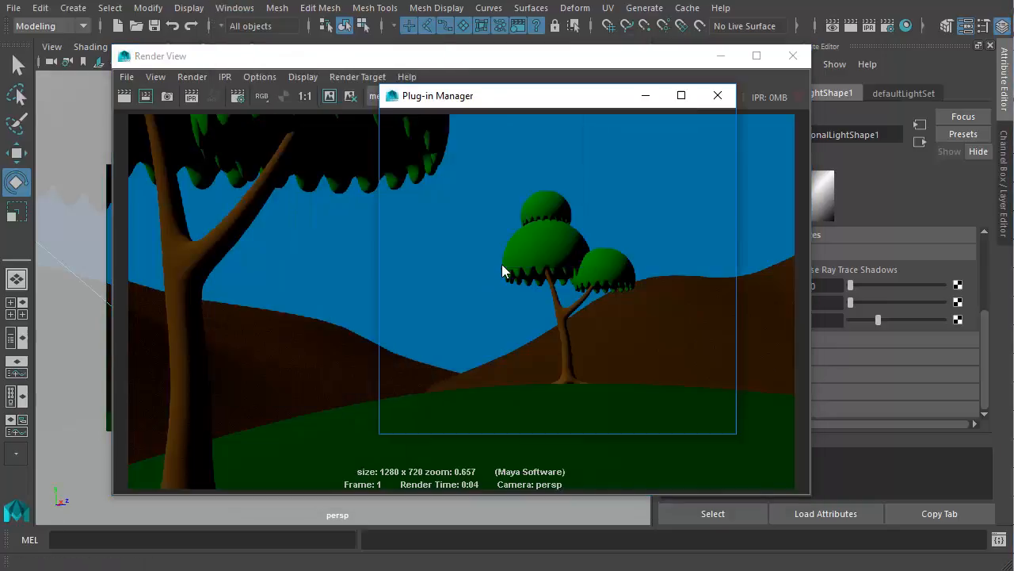
pyautogui.scroll(-10, 564, 307)
pyautogui.scroll(-8, 479, 303)
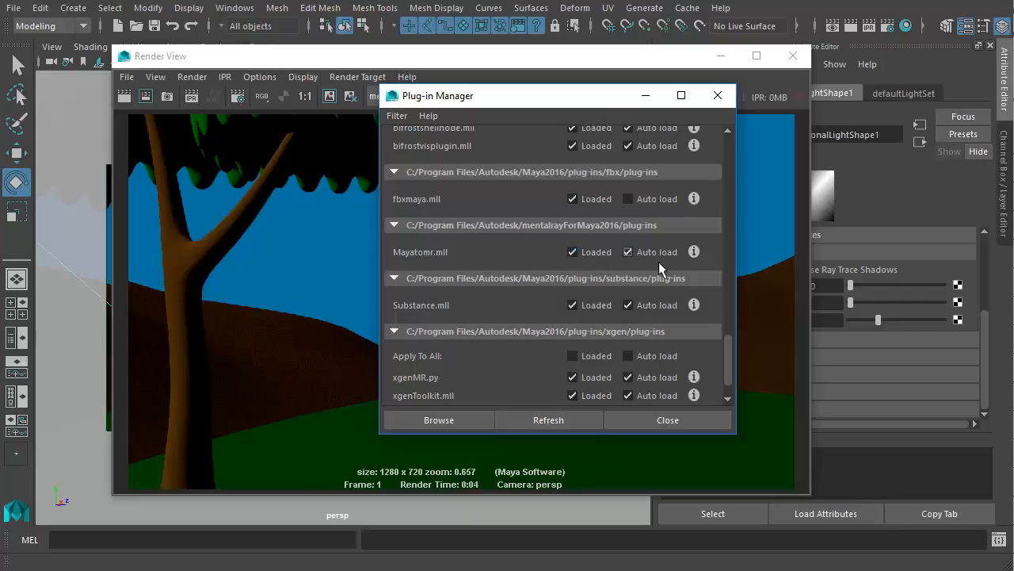
pyautogui.click(670, 422)
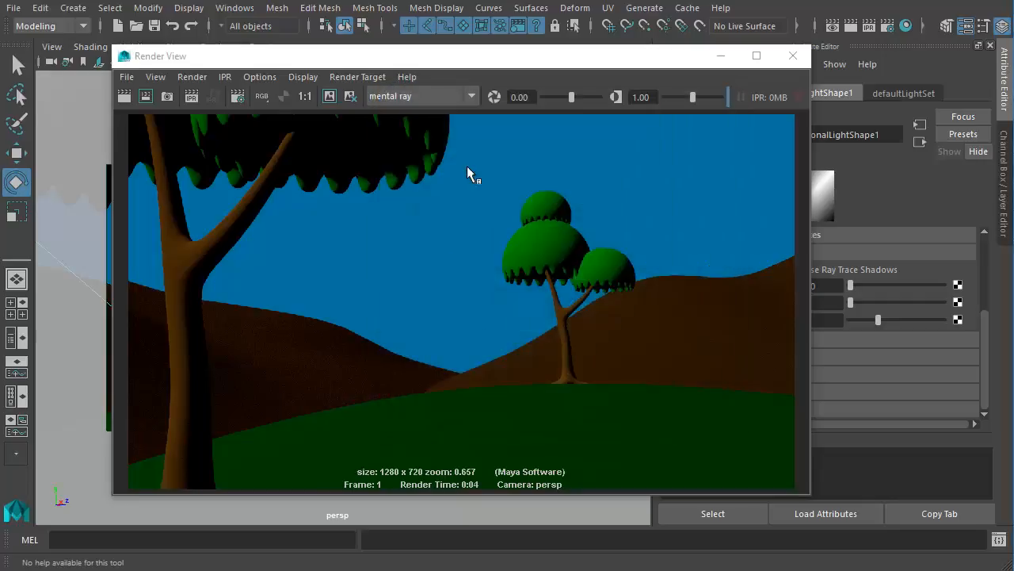
# - Render the frame with mental ray and minimize the Render View window
pyautogui.click(426, 101)
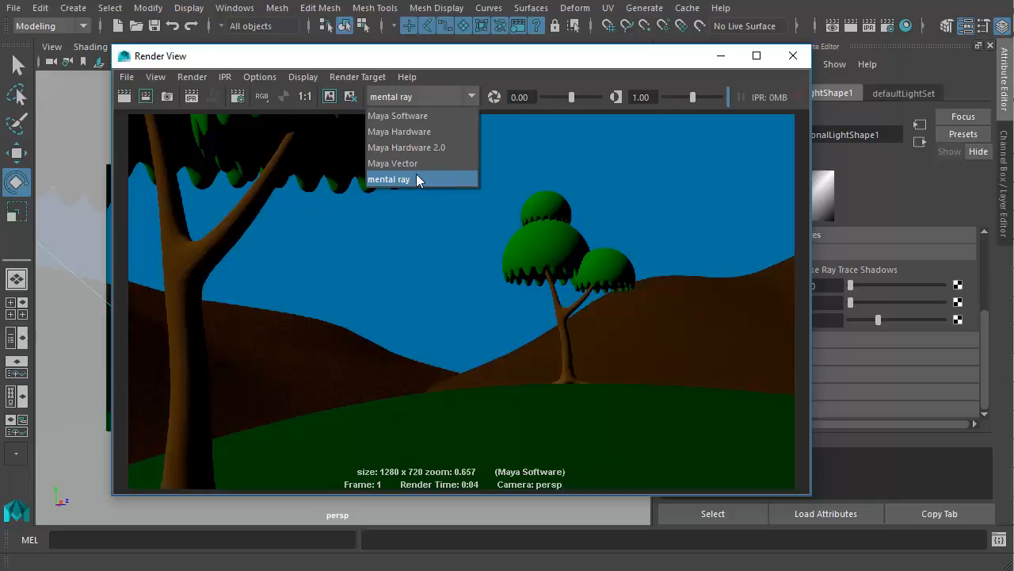
pyautogui.click(438, 181)
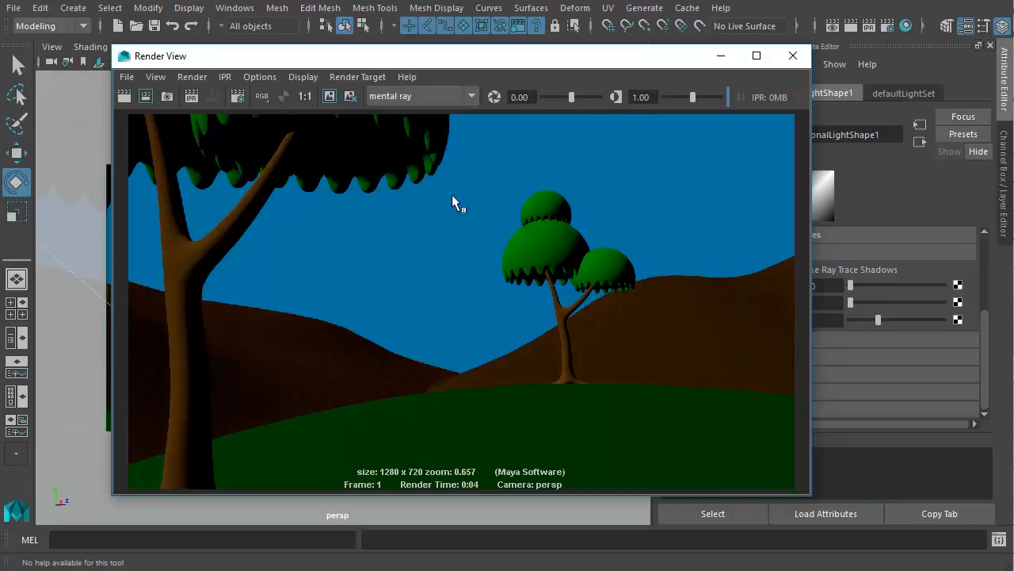
pyautogui.click(145, 96)
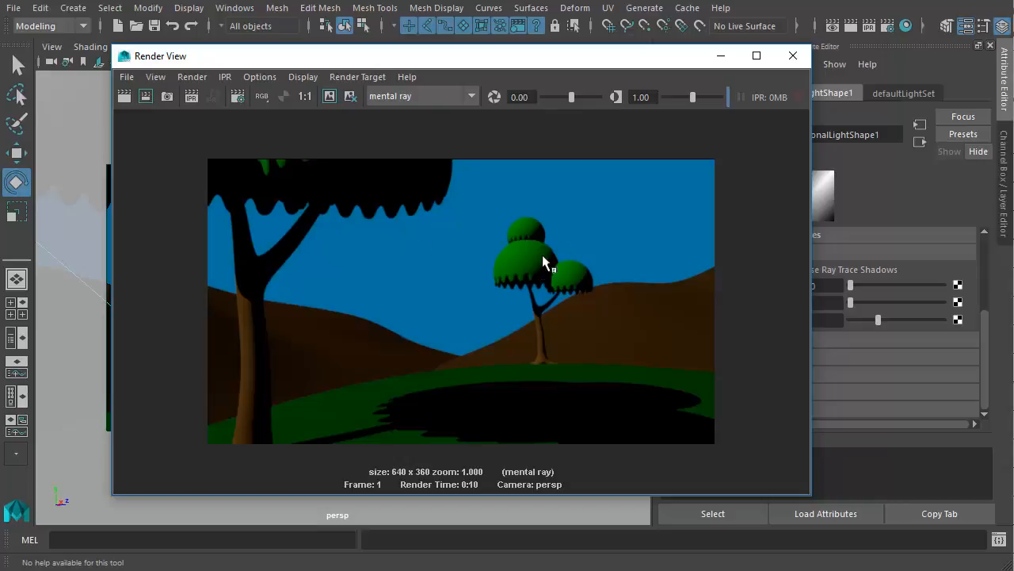
pyautogui.click(725, 61)
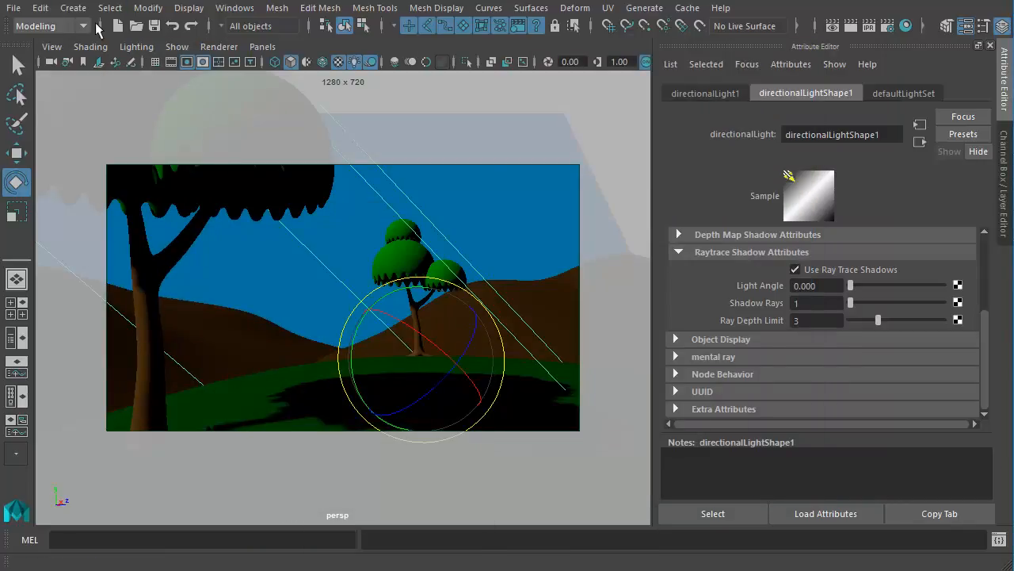
# - Create a point light in the scene
pyautogui.click(73, 8)
pyautogui.moveTo(113, 65)
pyautogui.moveTo(116, 98)
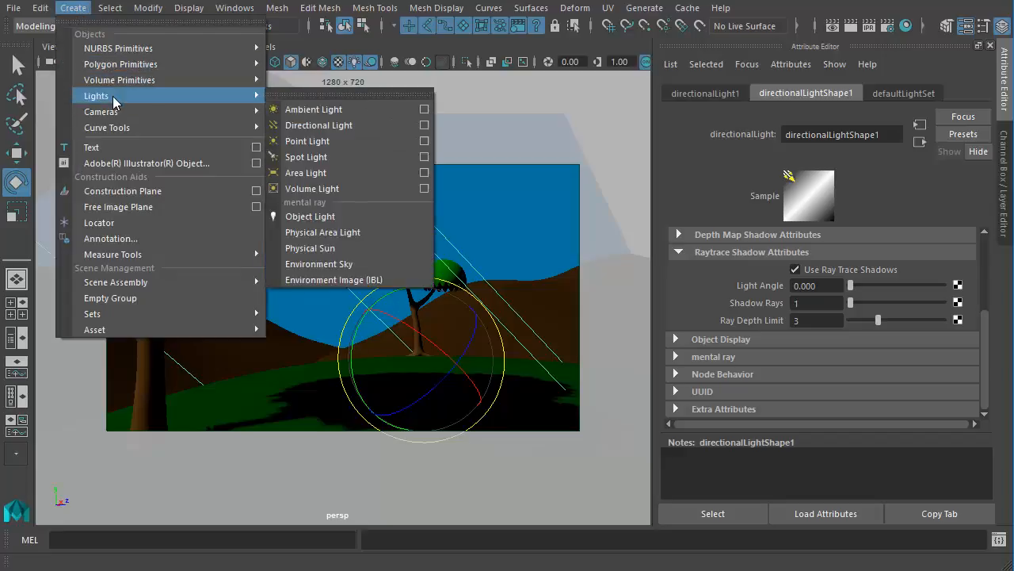
pyautogui.click(348, 140)
pyautogui.keyDown('alt'); pyautogui.moveTo(476, 317); pyautogui.dragTo(373, 315); pyautogui.keyUp('alt')
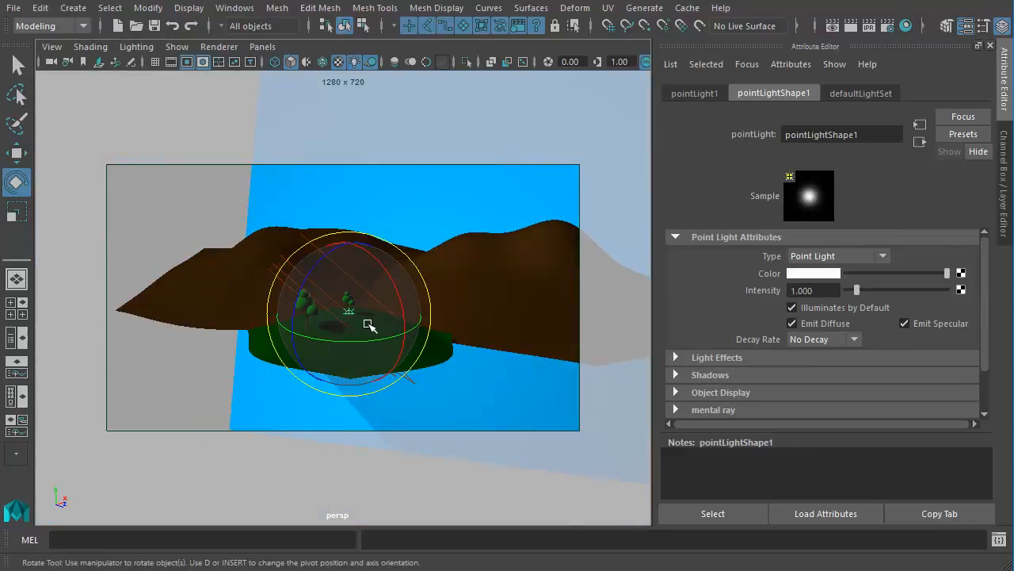
# - Move the point light upward and outward, well above and beyond the island with the trees
pyautogui.click(16, 153)
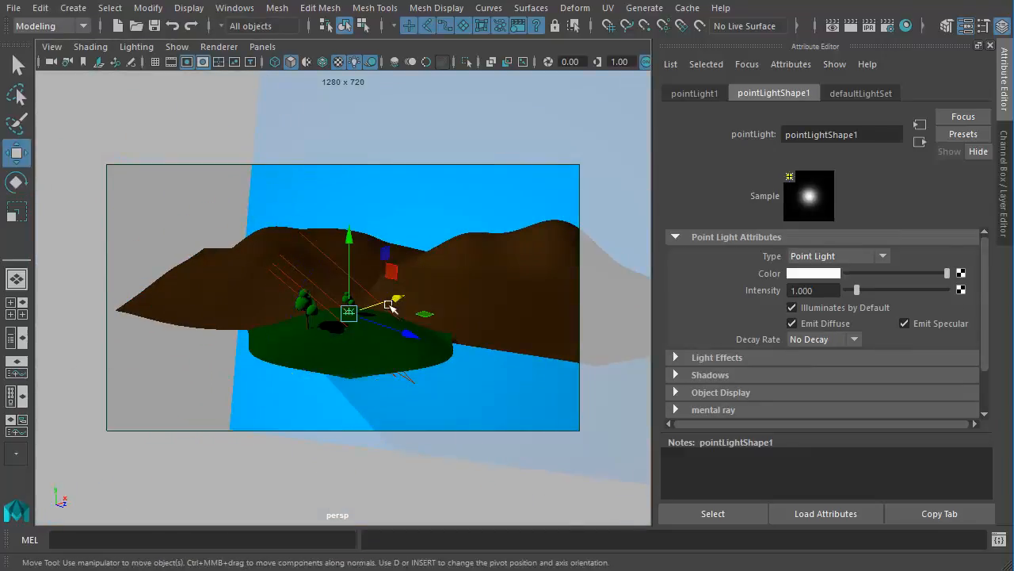
pyautogui.keyDown('alt'); pyautogui.moveTo(396, 313); pyautogui.dragTo(412, 277); pyautogui.keyUp('alt')
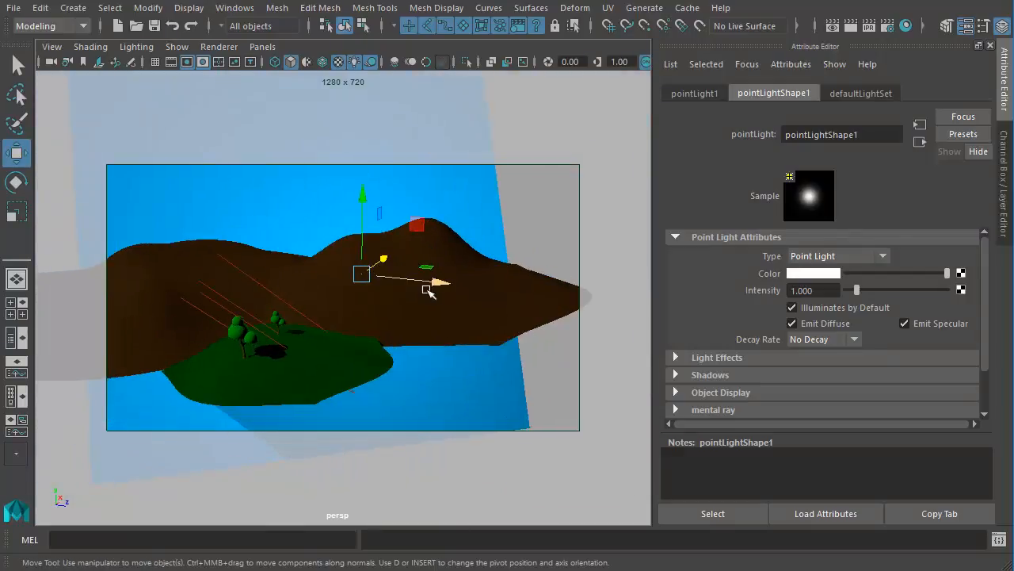
pyautogui.moveTo(428, 283); pyautogui.dragTo(525, 305)
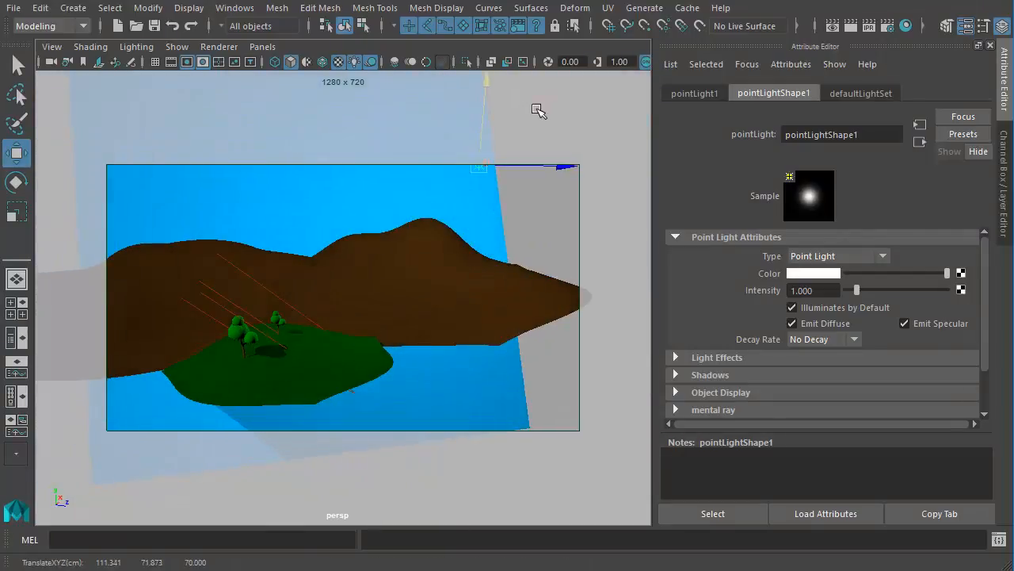
pyautogui.keyDown('alt'); pyautogui.moveTo(503, 267); pyautogui.dragTo(597, 250); pyautogui.keyUp('alt')
pyautogui.moveTo(541, 163); pyautogui.dragTo(537, 157)
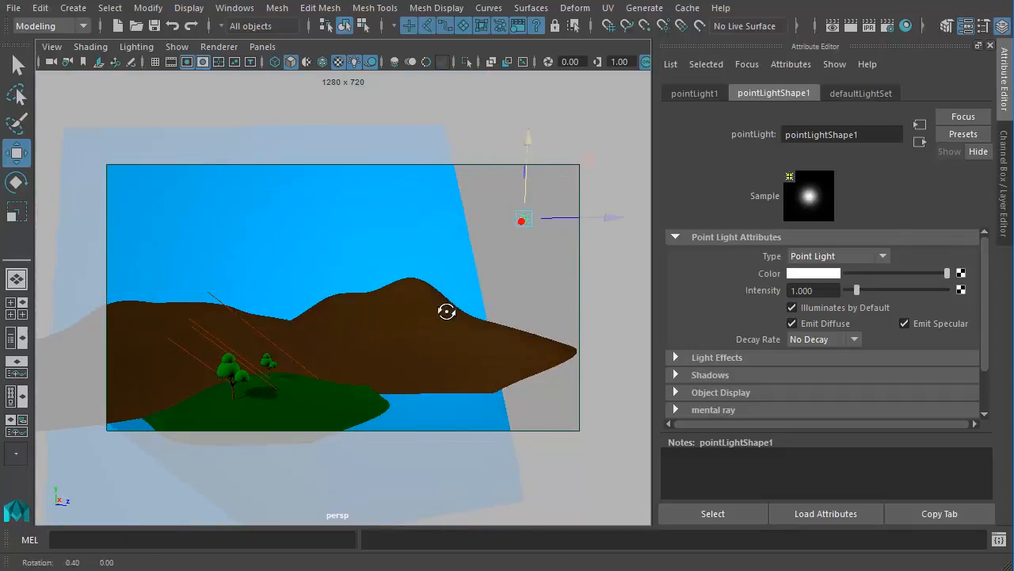
pyautogui.keyDown('alt'); pyautogui.moveTo(446, 310); pyautogui.dragTo(469, 301); pyautogui.keyUp('alt')
# - Return the perspective view to the FinalCamera bookmark to frame the shot with the point light in place
pyautogui.click(56, 49)
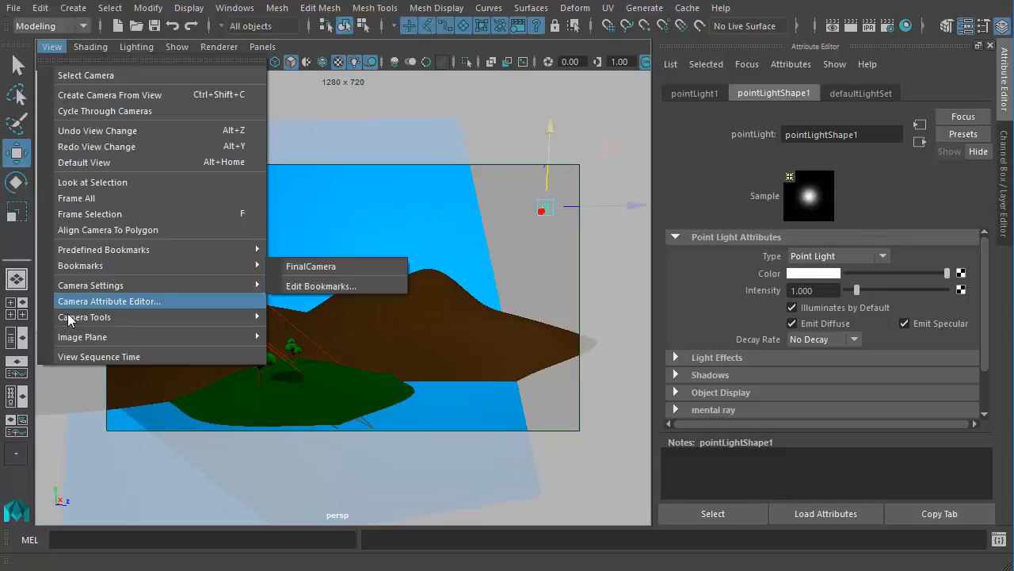
pyautogui.moveTo(191, 285)
pyautogui.moveTo(193, 266)
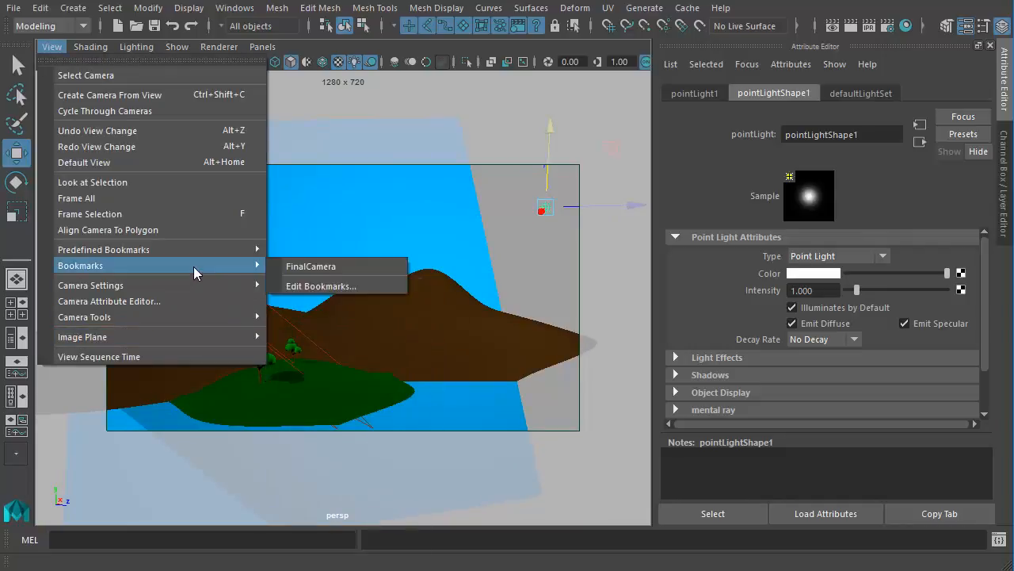
pyautogui.click(307, 269)
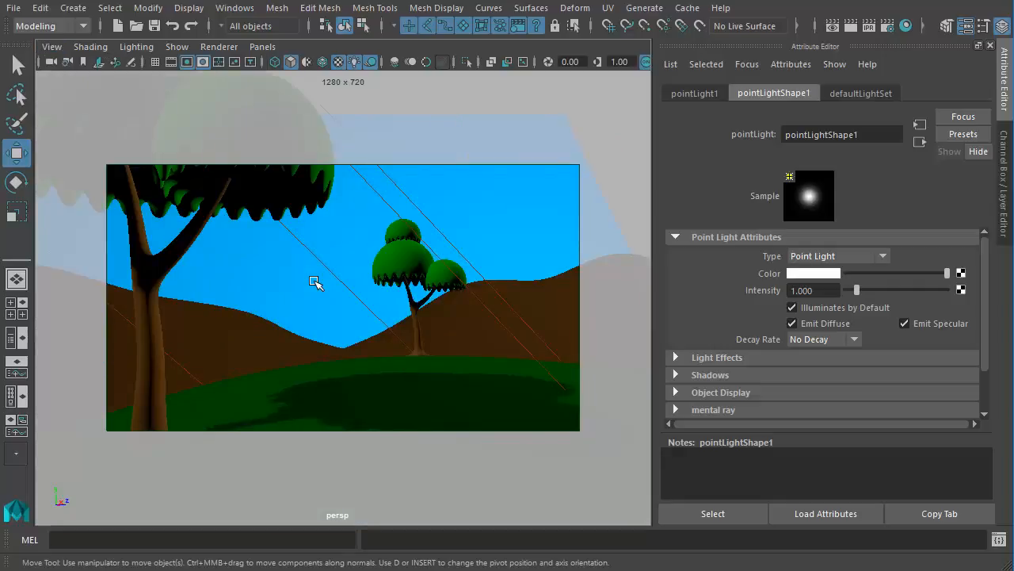
# - Keep the existing image, render the frame with the point light, compare both renders, and minimize the Render View window
pyautogui.click(839, 36)
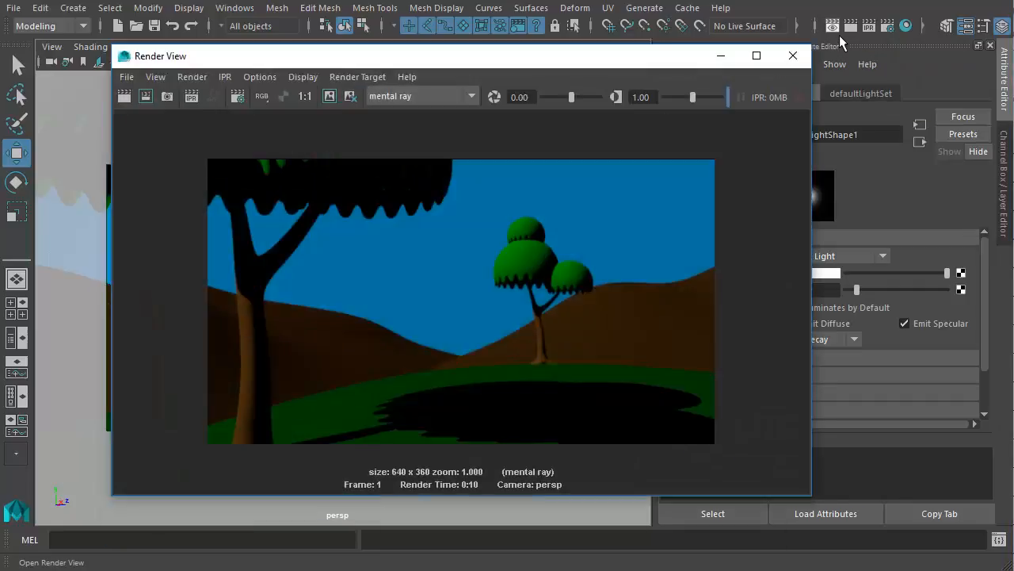
pyautogui.click(338, 99)
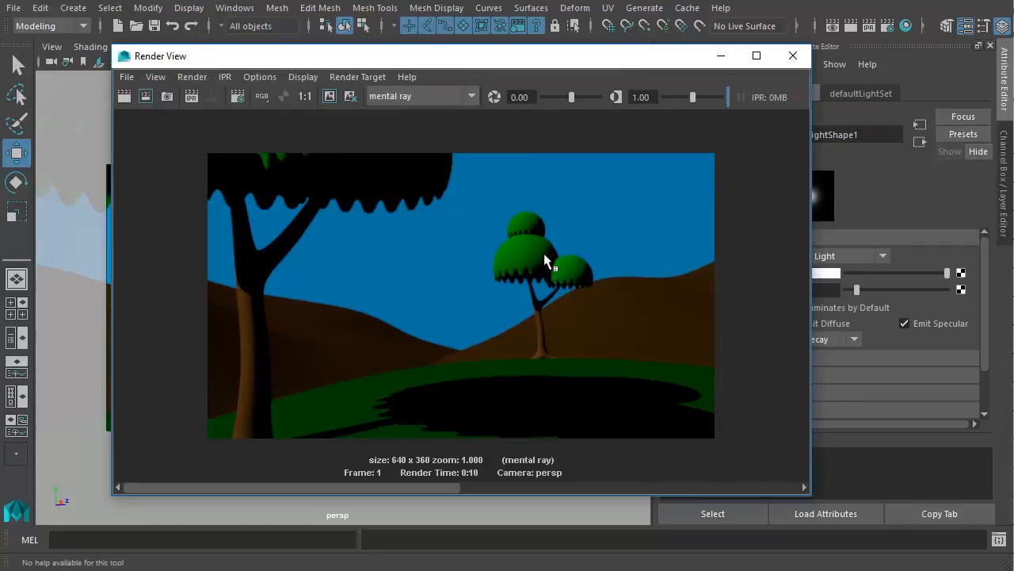
pyautogui.click(125, 97)
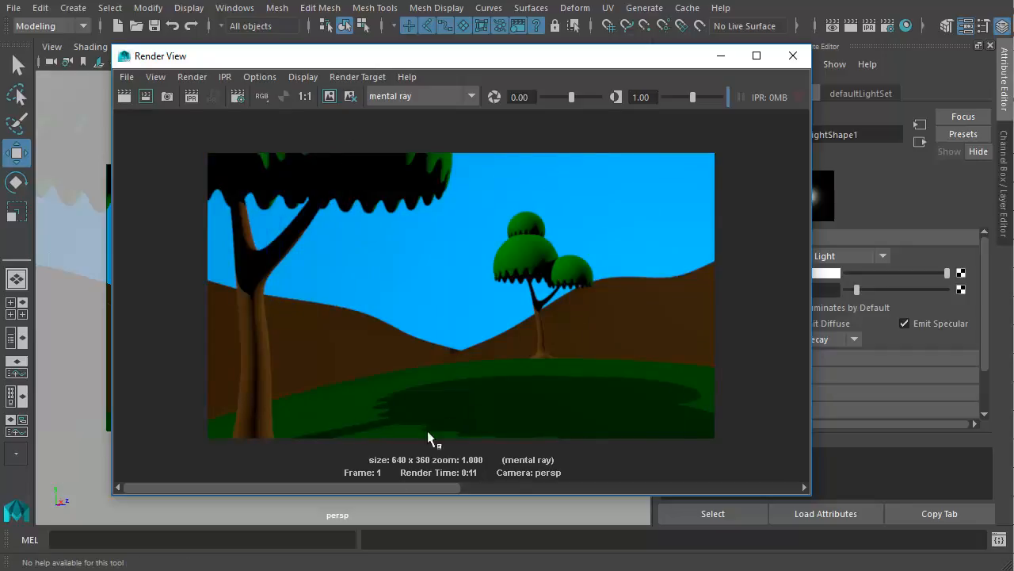
pyautogui.moveTo(450, 496); pyautogui.dragTo(537, 480)
pyautogui.click(718, 61)
# - Reposition the point light so it illuminates the camera-facing side of the tree trunks and foliage
pyautogui.scroll(-10, 428, 266)
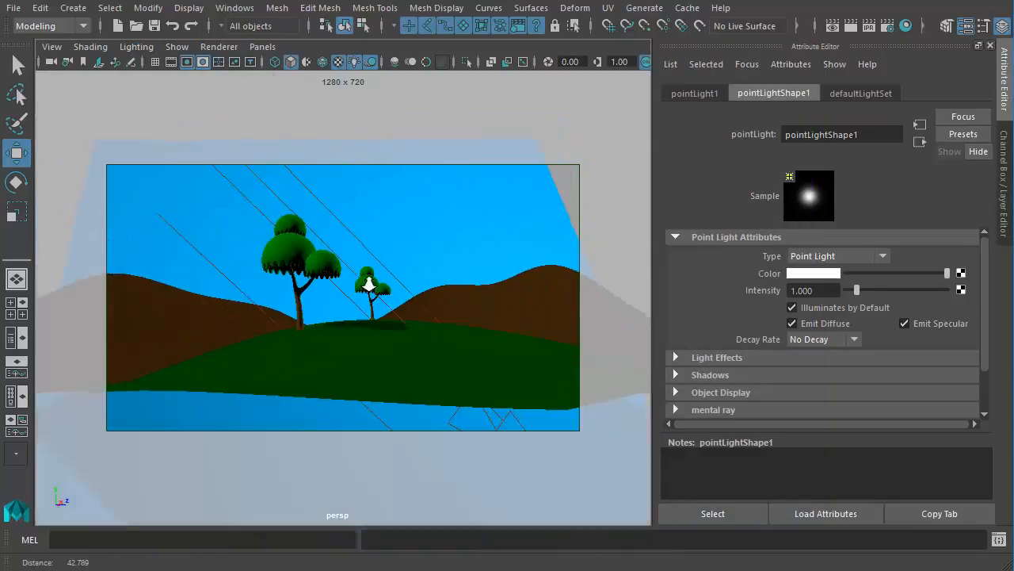
pyautogui.scroll(-3, 432, 259)
pyautogui.keyDown('alt'); pyautogui.moveTo(432, 259); pyautogui.dragTo(489, 324); pyautogui.keyUp('alt')
pyautogui.keyDown('alt'); pyautogui.moveTo(489, 324); pyautogui.dragTo(445, 309, button='right'); pyautogui.keyUp('alt')
pyautogui.keyDown('alt'); pyautogui.moveTo(445, 309); pyautogui.dragTo(435, 292, button='middle'); pyautogui.keyUp('alt')
pyautogui.moveTo(450, 251)
pyautogui.keyDown('alt'); pyautogui.mouseDown()
pyautogui.moveTo(470, 251)
pyautogui.moveTo(403, 367)
pyautogui.moveTo(462, 254)
pyautogui.mouseUp(); pyautogui.keyUp('alt')
pyautogui.moveTo(386, 267); pyautogui.dragTo(505, 274)
pyautogui.keyDown('alt'); pyautogui.moveTo(331, 311); pyautogui.dragTo(686, 357, button='right'); pyautogui.keyUp('alt')
pyautogui.keyDown('alt'); pyautogui.moveTo(444, 321); pyautogui.dragTo(452, 380); pyautogui.keyUp('alt')
# - Restore the FinalCamera bookmark view to check the repositioned point light
pyautogui.click(52, 47)
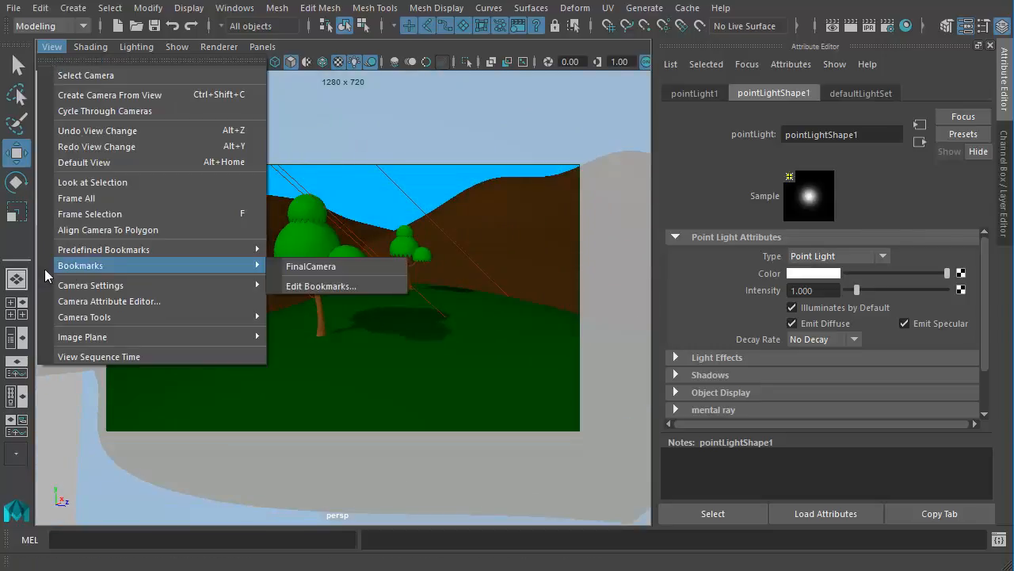
pyautogui.moveTo(111, 267)
pyautogui.click(318, 270)
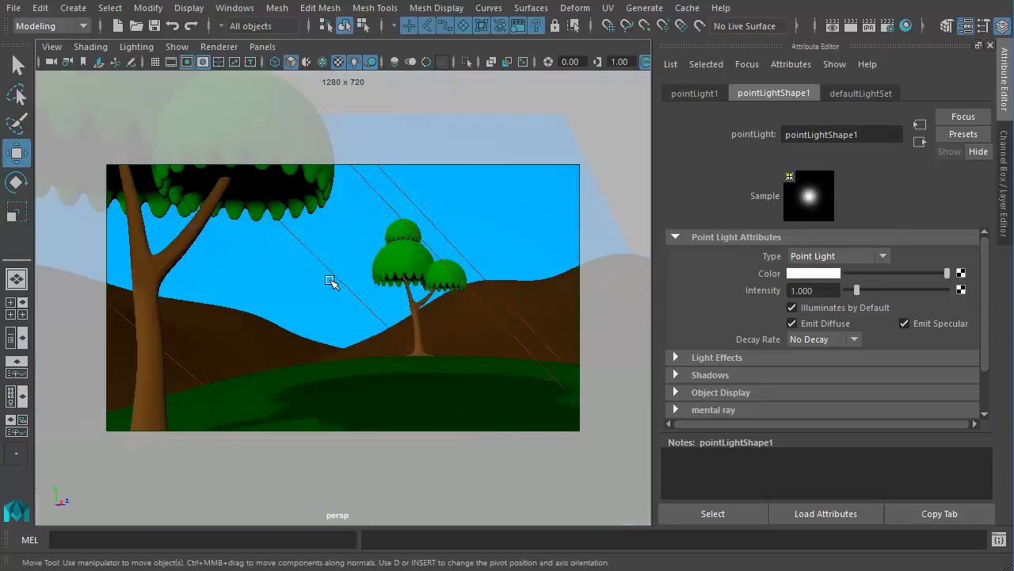
# - Keep the current image, render the frame with the repositioned point light, and compare it with the earlier renders
pyautogui.click(844, 32)
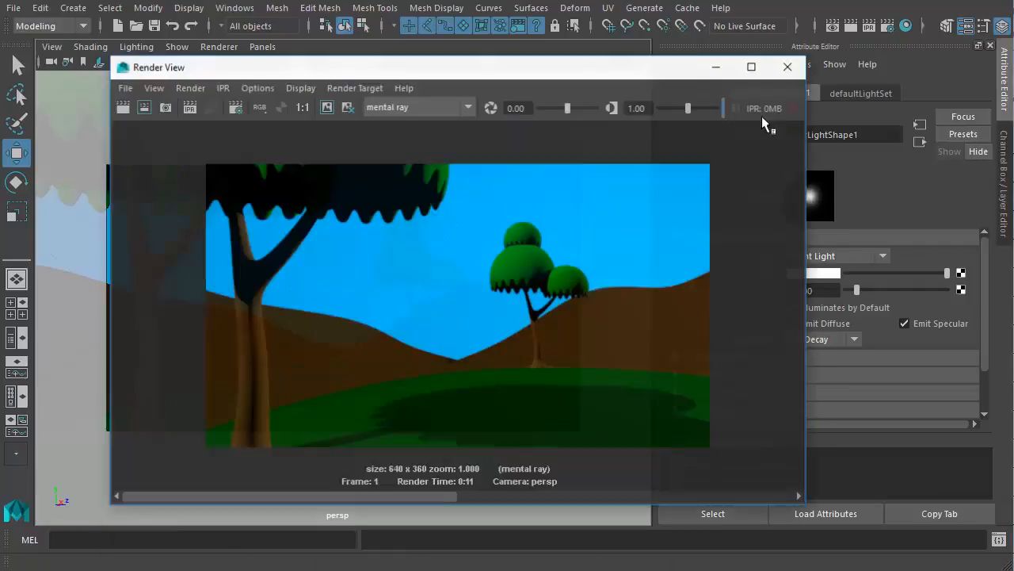
pyautogui.click(338, 99)
pyautogui.click(124, 96)
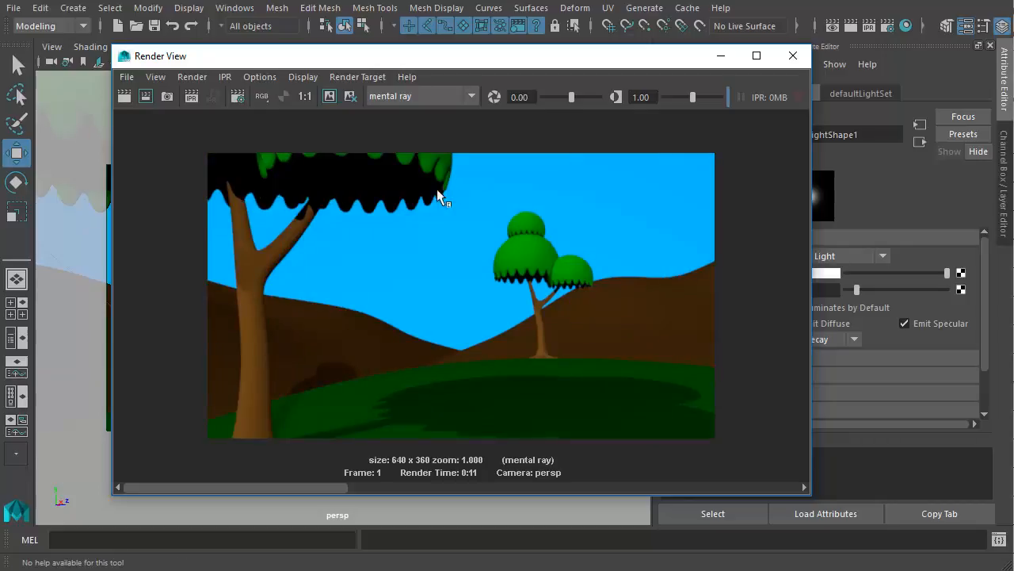
pyautogui.click(444, 486)
pyautogui.moveTo(510, 479)
pyautogui.mouseDown()
pyautogui.moveTo(381, 499)
pyautogui.moveTo(512, 495)
pyautogui.moveTo(267, 508)
pyautogui.moveTo(512, 500)
pyautogui.moveTo(252, 500)
pyautogui.moveTo(594, 499)
pyautogui.moveTo(278, 495)
pyautogui.mouseUp()
# - Set the point light's intensity to 0.5, moving the Render View window clear of its attributes
pyautogui.moveTo(615, 60); pyautogui.dragTo(507, 178)
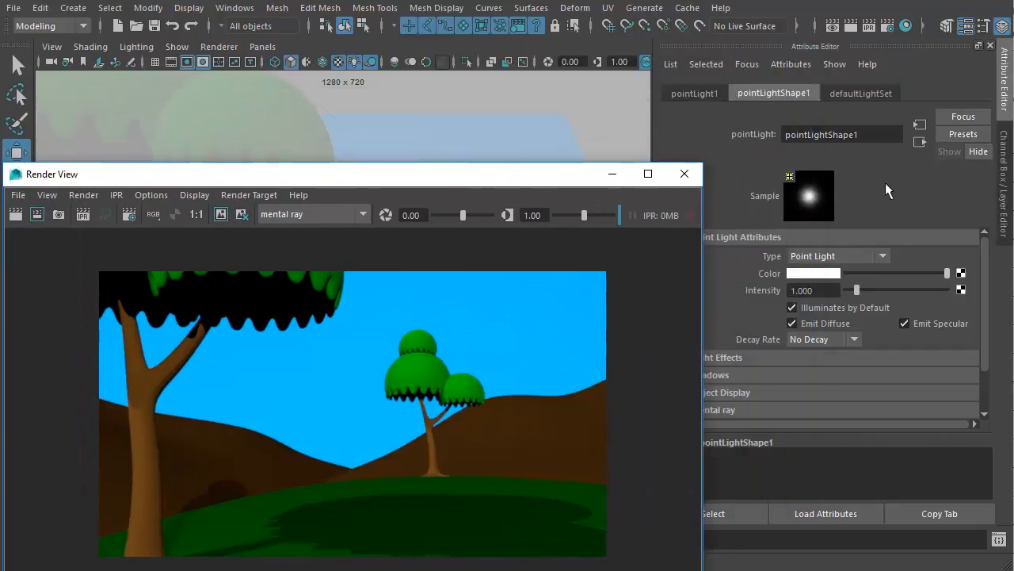
pyautogui.click(834, 291)
pyautogui.doubleClick(835, 291)
pyautogui.write('0.5')
pyautogui.press('Return')
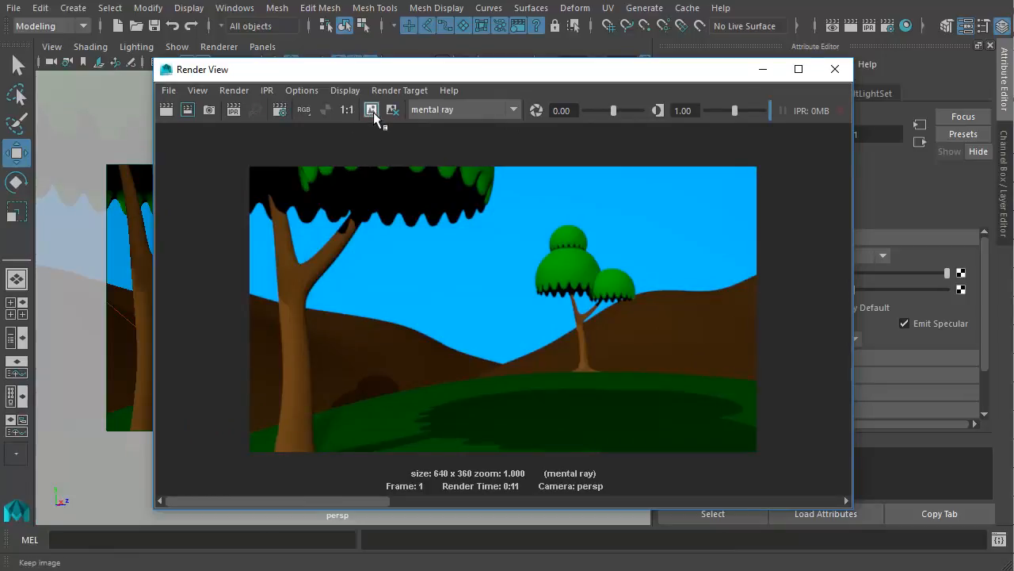
# - Keep the current image, render the frame with the dimmed point light, and minimize the Render View window
pyautogui.moveTo(358, 501); pyautogui.dragTo(378, 500)
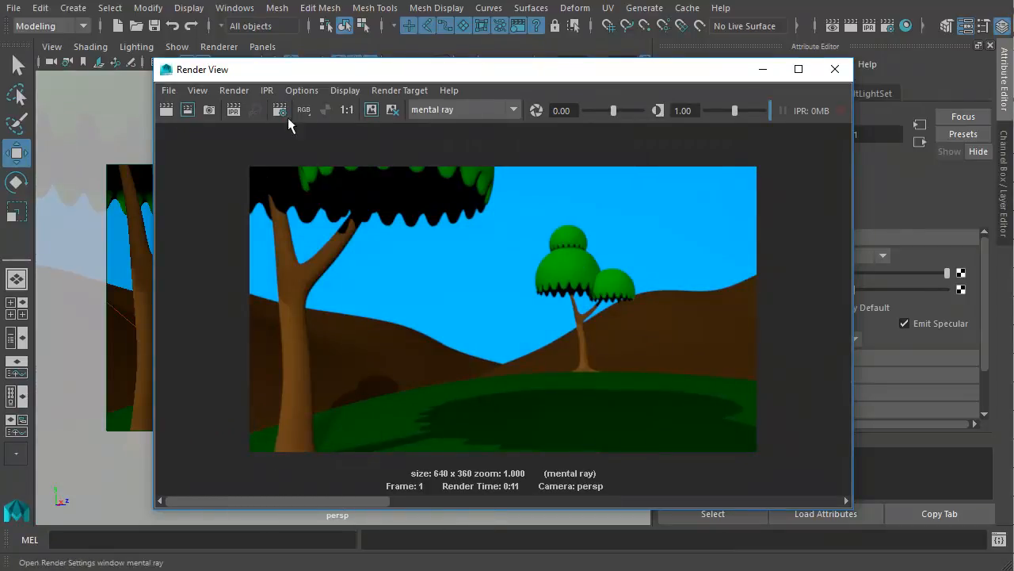
pyautogui.click(165, 111)
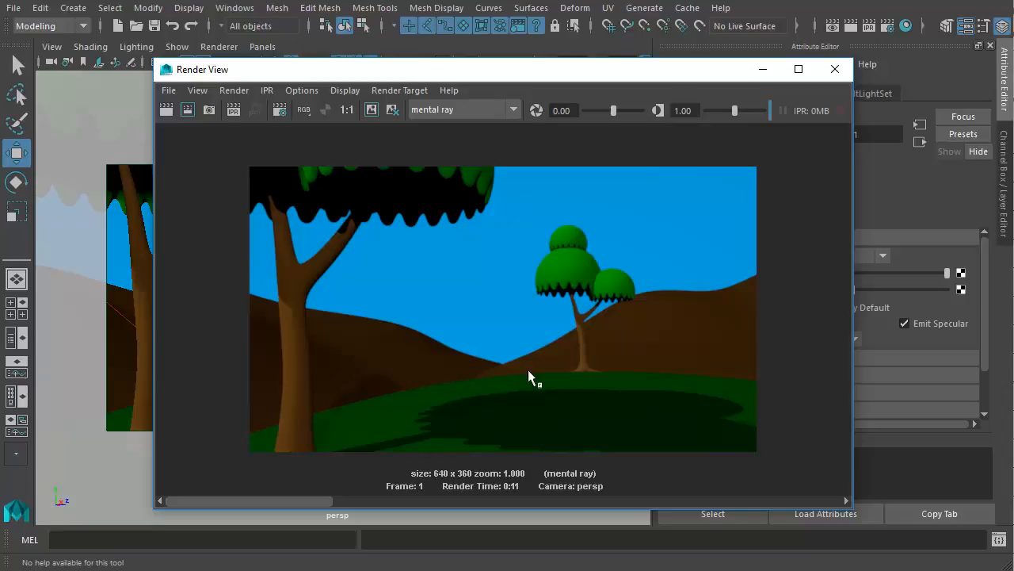
pyautogui.click(763, 69)
# - Select the directional light and set its raytrace shadow Light Angle to 10
pyautogui.click(329, 269)
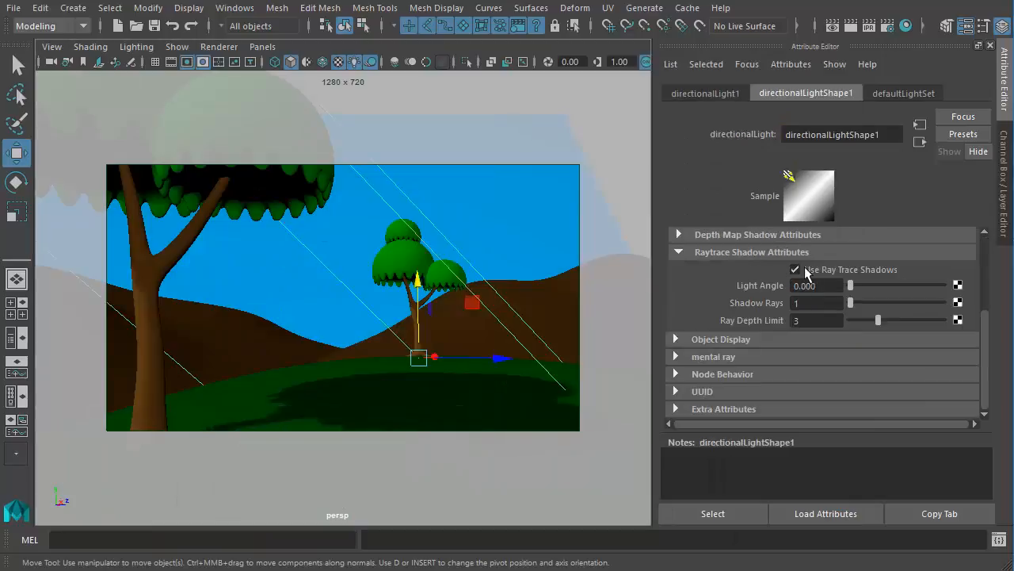
pyautogui.doubleClick(832, 287)
pyautogui.write('10')
pyautogui.press('Return')
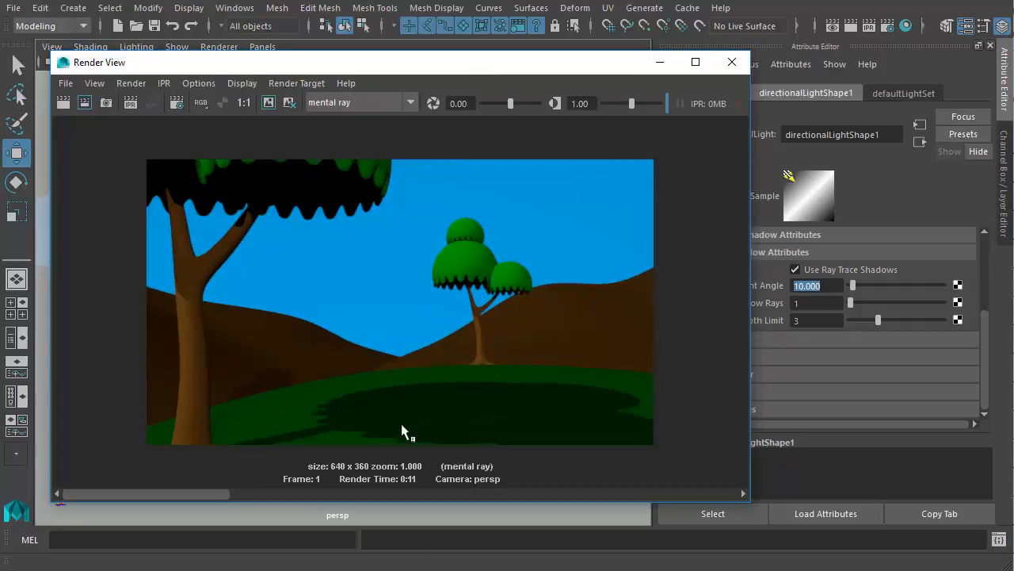
# - Render only a small region around the tree shadow's edge on the grass, then clear the region selection
pyautogui.moveTo(288, 392); pyautogui.dragTo(373, 442)
pyautogui.click(85, 102)
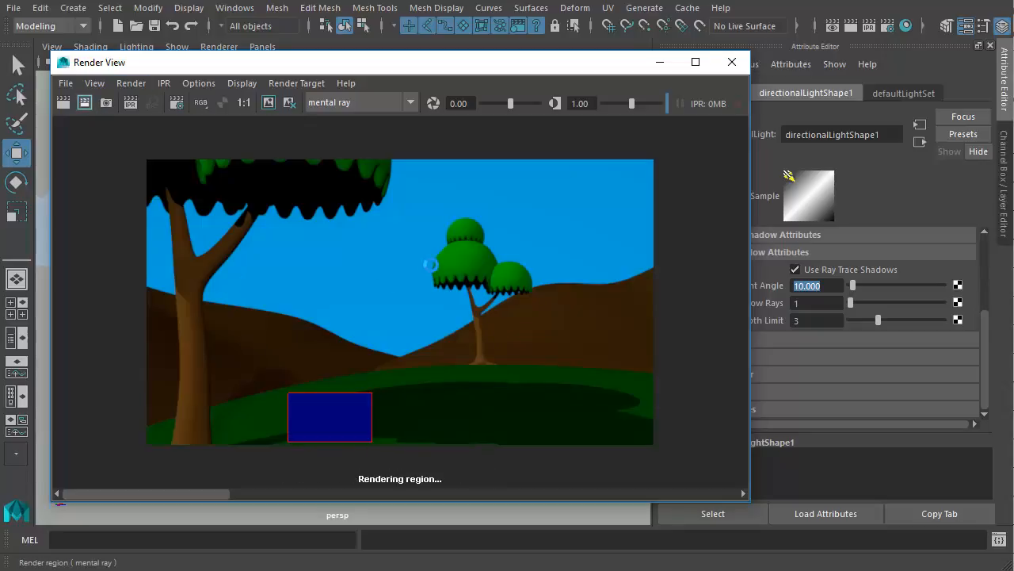
pyautogui.click(433, 440)
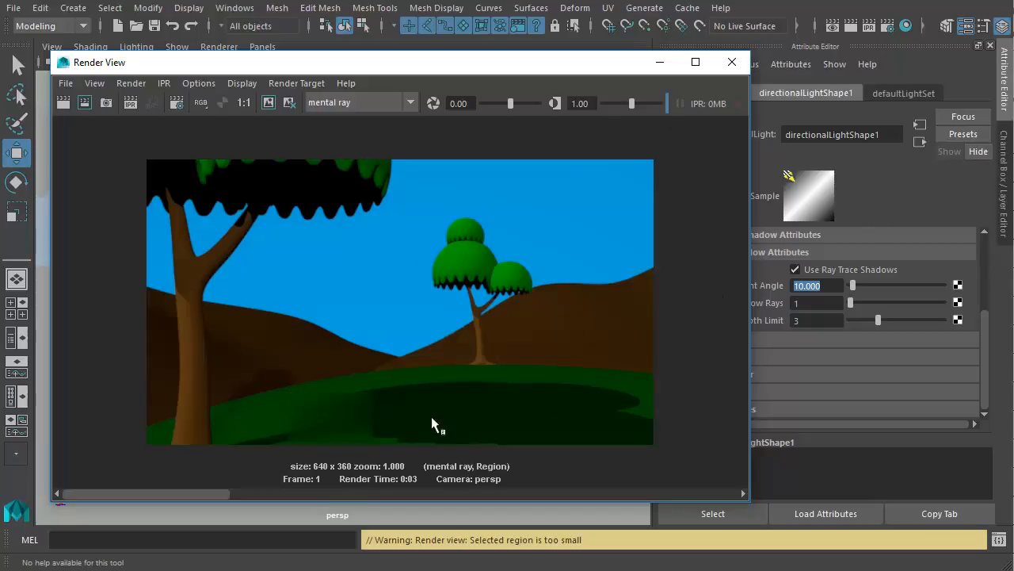
# - Set the directional light's Light Angle to 8
pyautogui.click(838, 292)
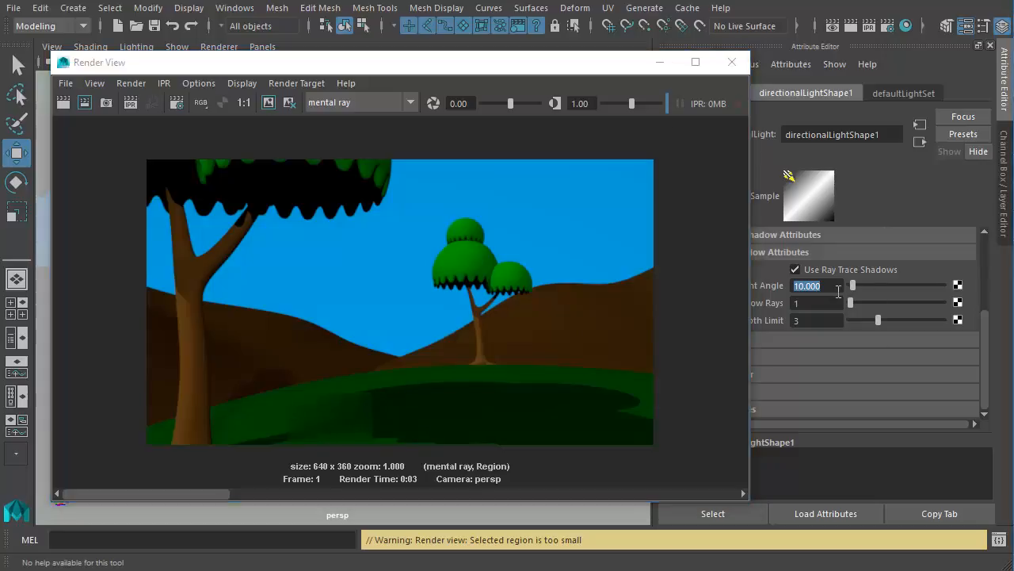
pyautogui.write('8')
pyautogui.press('Return')
pyautogui.click(93, 104)
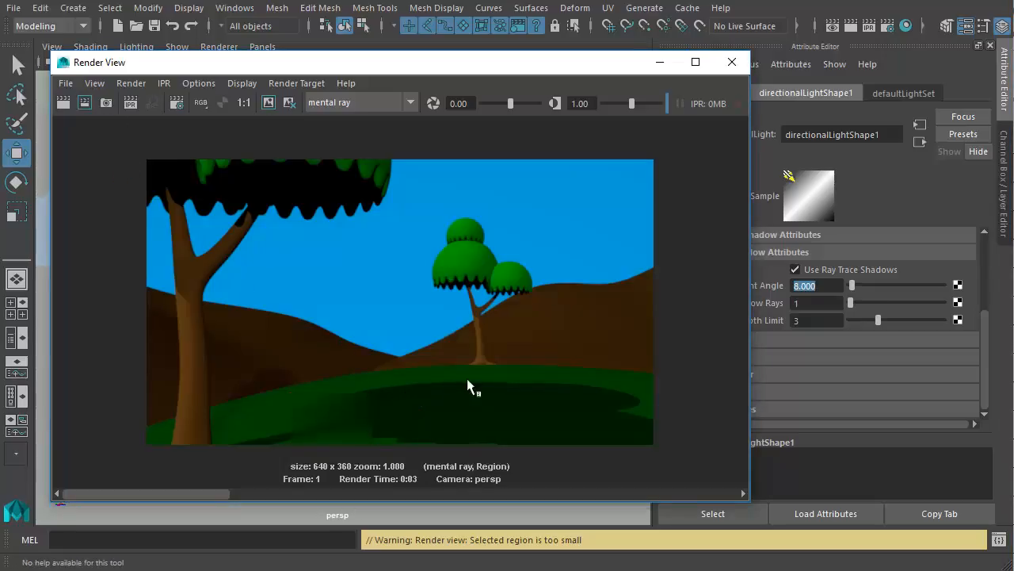
# - Render a wider region from the foreground trunk to the distant tree's base, then clear the region selection
pyautogui.moveTo(205, 366); pyautogui.dragTo(479, 444)
pyautogui.click(87, 105)
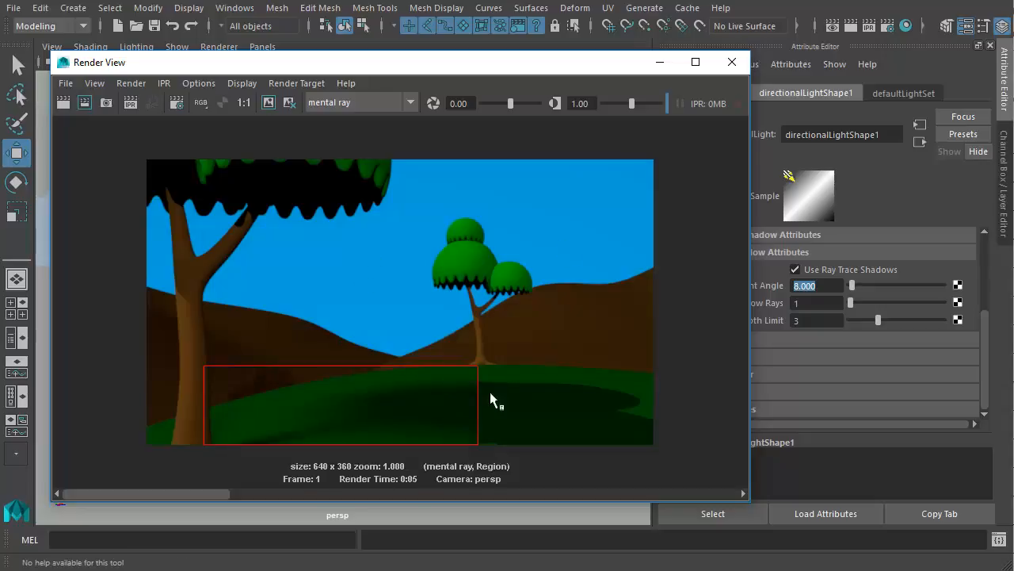
pyautogui.click(590, 367)
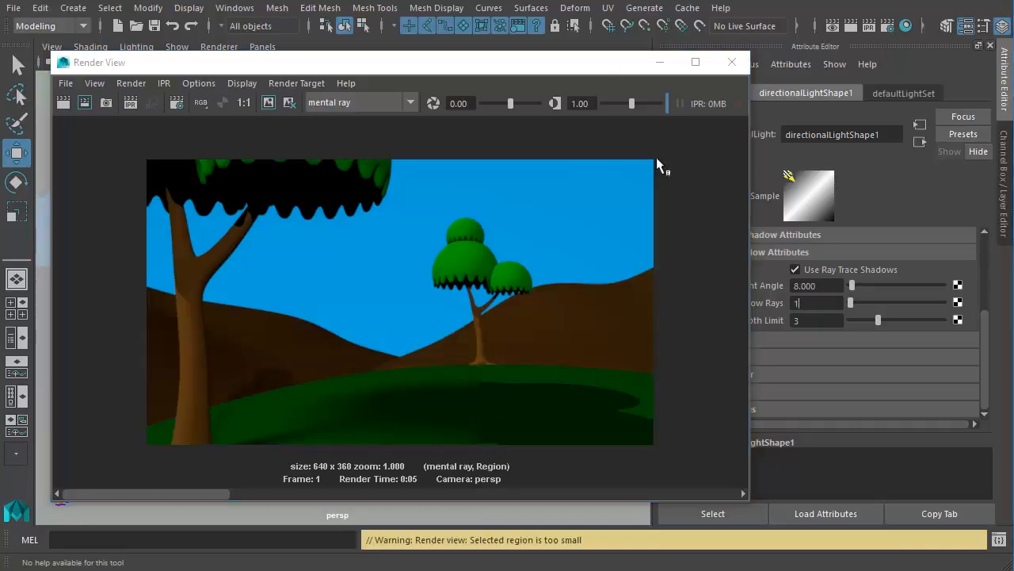
# - Set the directional light's Shadow Rays to 15 and re-render the ground shadow region
pyautogui.moveTo(590, 67); pyautogui.dragTo(517, 56)
pyautogui.click(814, 304)
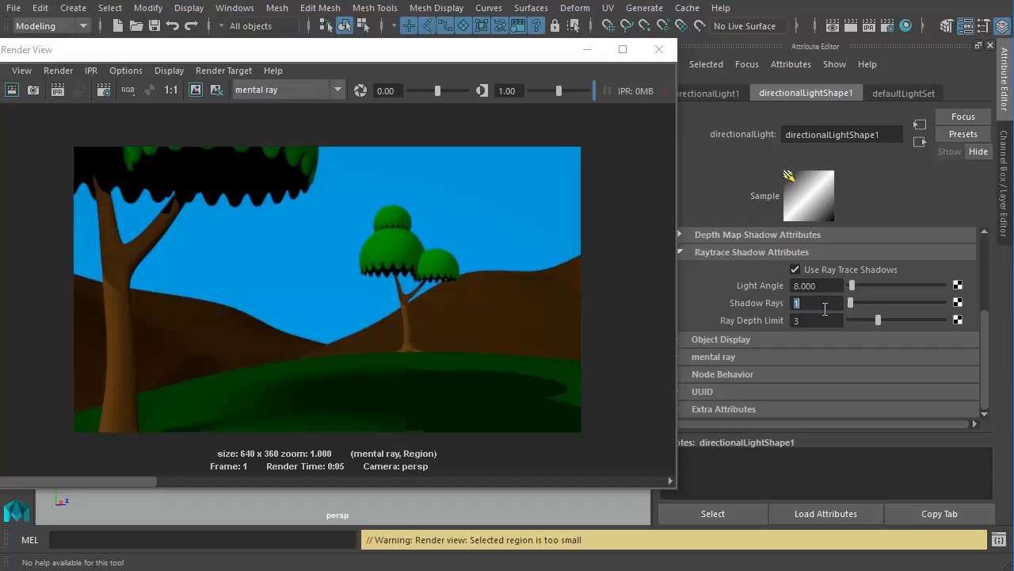
pyautogui.write('15')
pyautogui.moveTo(119, 51); pyautogui.dragTo(198, 37)
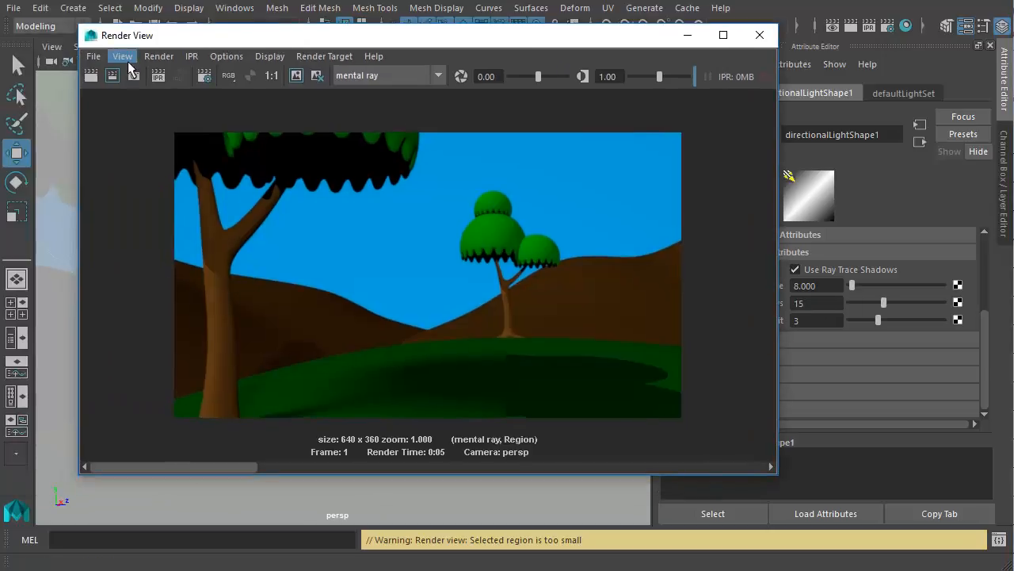
pyautogui.click(114, 76)
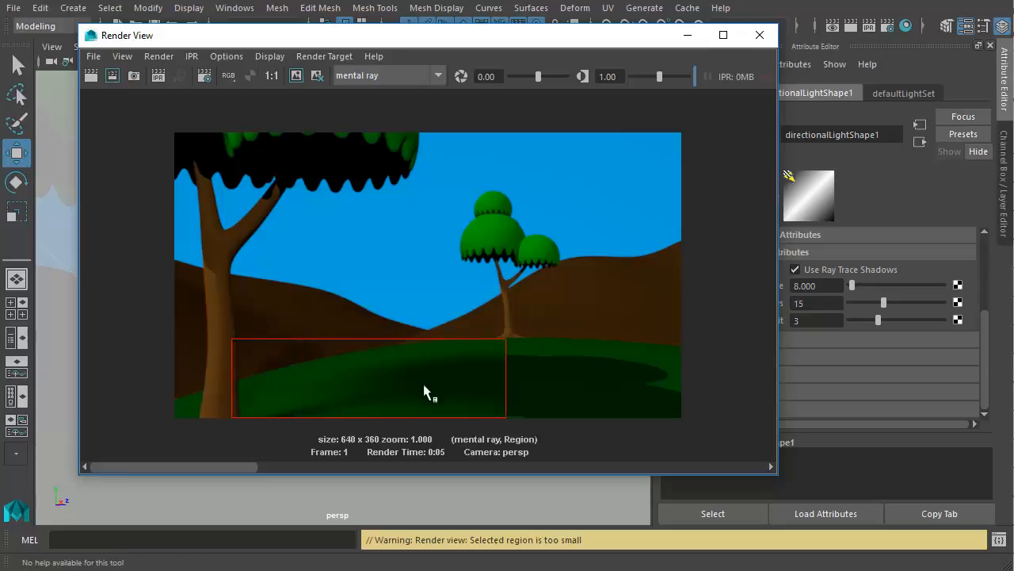
# - Set the directional light's Shadow Rays to 25
pyautogui.click(823, 307)
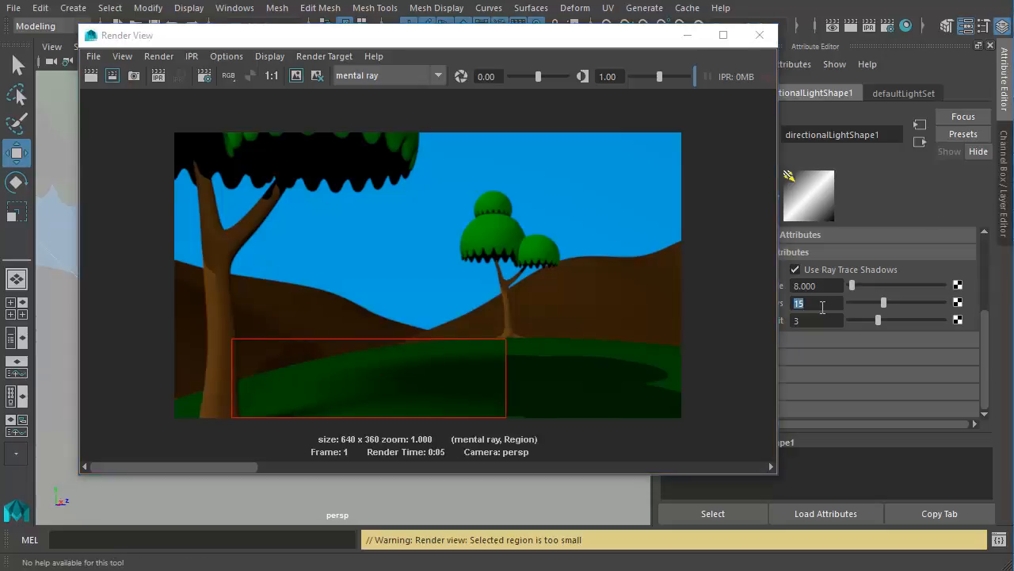
pyautogui.write('25')
pyautogui.press('Return')
# - Render the full frame with the softened shadows and minimize the Render View window
pyautogui.click(490, 326)
pyautogui.click(90, 80)
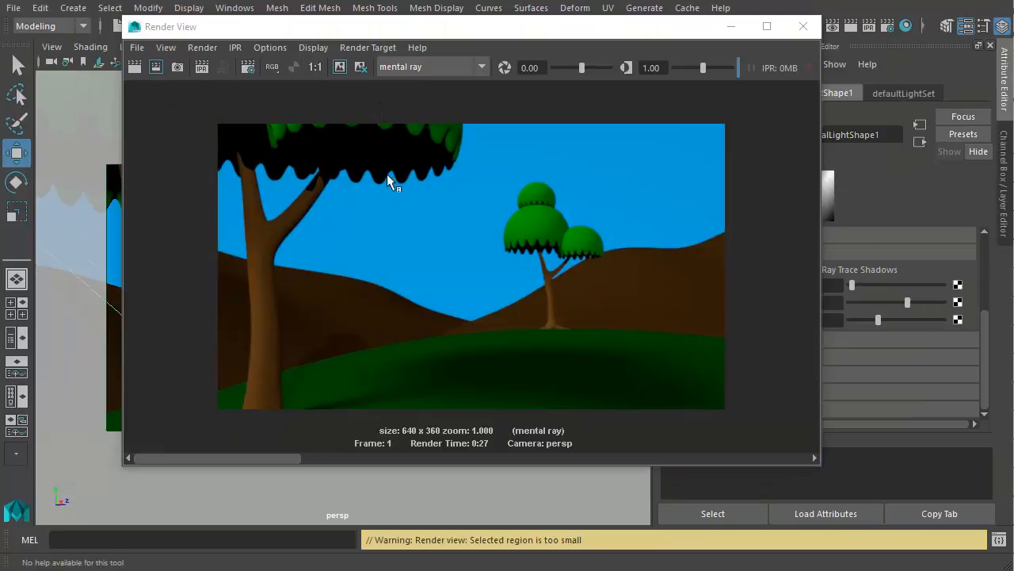
pyautogui.click(730, 27)
pyautogui.moveTo(341, 262)
pyautogui.keyDown('alt'); pyautogui.mouseDown()
pyautogui.moveTo(254, 335)
pyautogui.moveTo(484, 337)
pyautogui.moveTo(309, 349)
pyautogui.moveTo(414, 328)
pyautogui.moveTo(331, 342)
pyautogui.moveTo(385, 354)
pyautogui.moveTo(357, 251)
pyautogui.mouseUp(); pyautogui.keyUp('alt')
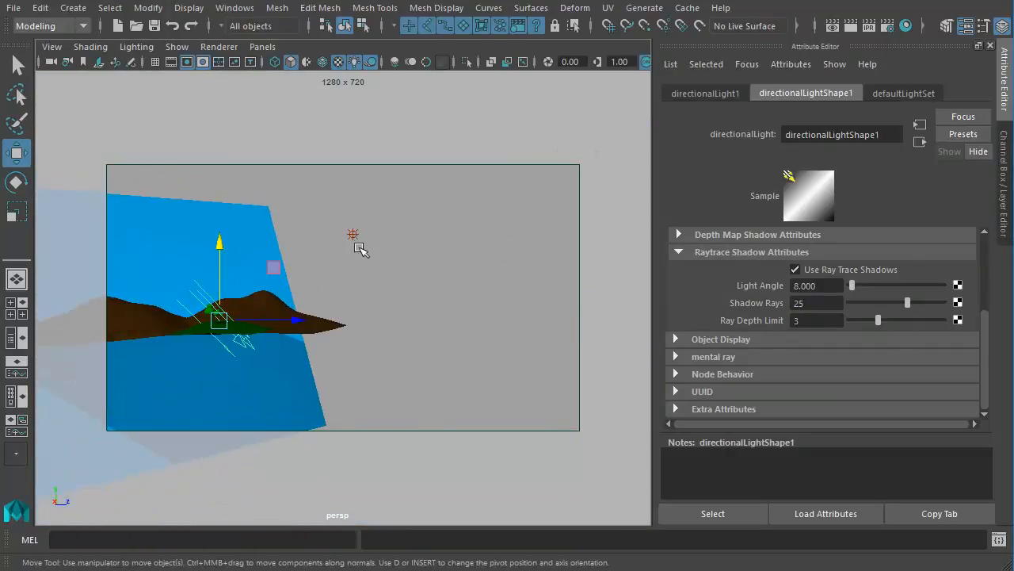
# - Select the point light in front of the scene and lower it below the level of the green ground
pyautogui.click(378, 301)
pyautogui.keyDown('alt'); pyautogui.moveTo(378, 301); pyautogui.dragTo(224, 196); pyautogui.keyUp('alt')
pyautogui.click(288, 221)
pyautogui.click(226, 333)
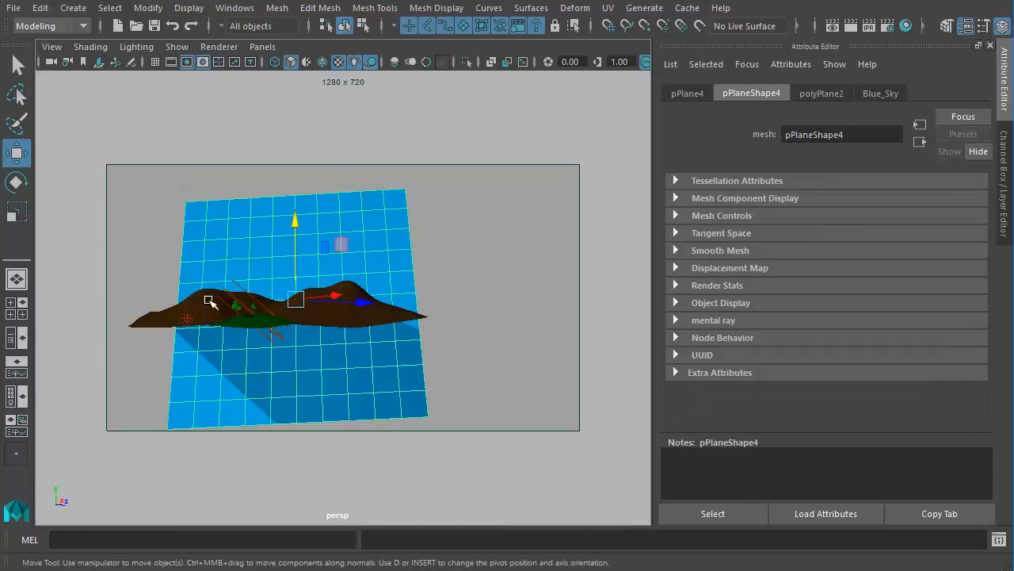
pyautogui.hotkey('ctrl', 'z')
pyautogui.keyDown('alt'); pyautogui.moveTo(195, 346); pyautogui.dragTo(128, 329); pyautogui.keyUp('alt')
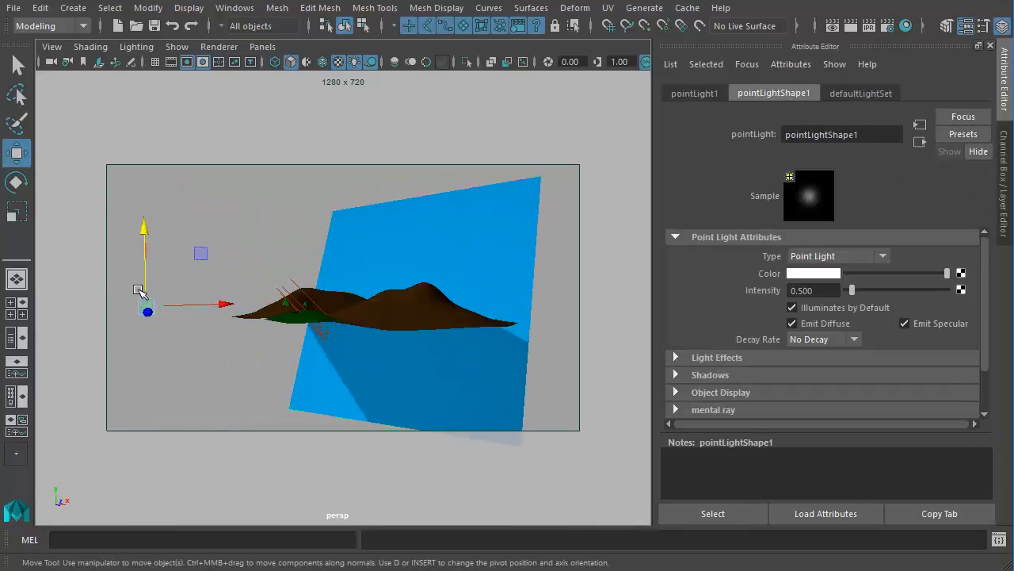
pyautogui.moveTo(149, 241); pyautogui.dragTo(157, 261)
pyautogui.keyDown('alt'); pyautogui.moveTo(140, 339); pyautogui.dragTo(365, 346); pyautogui.keyUp('alt')
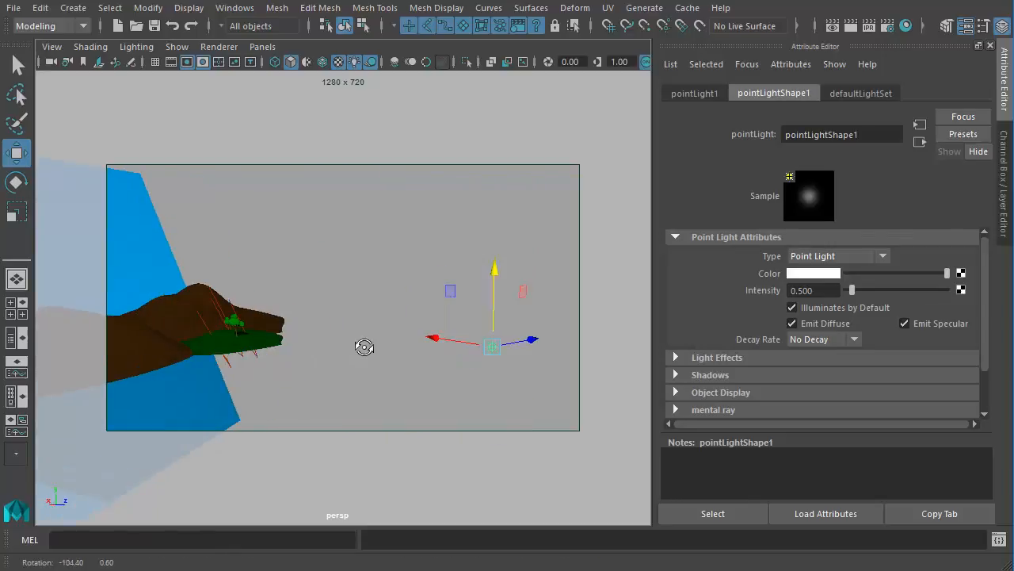
pyautogui.keyDown('alt'); pyautogui.moveTo(390, 394); pyautogui.dragTo(326, 375); pyautogui.keyUp('alt')
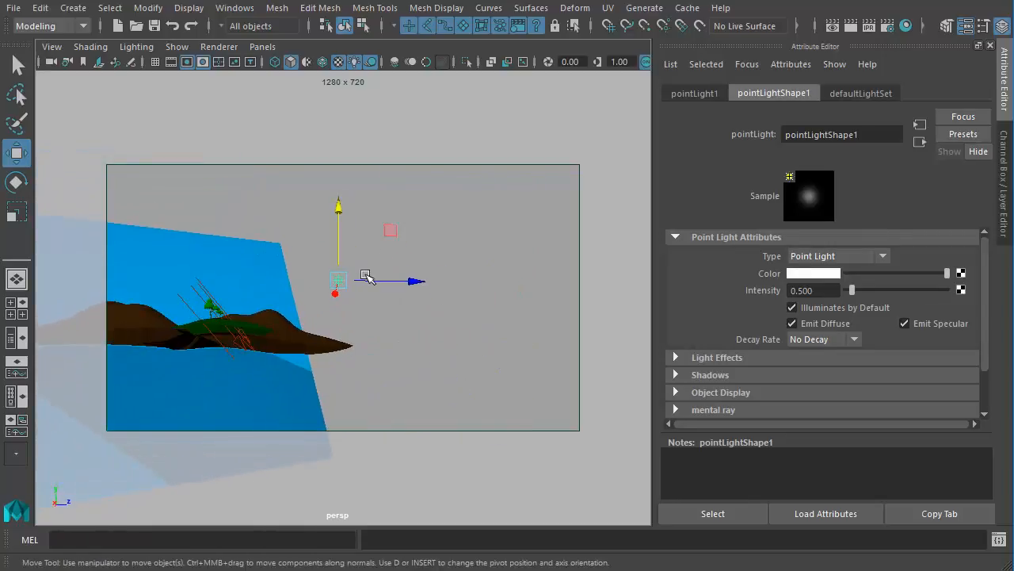
pyautogui.moveTo(347, 224); pyautogui.dragTo(450, 343)
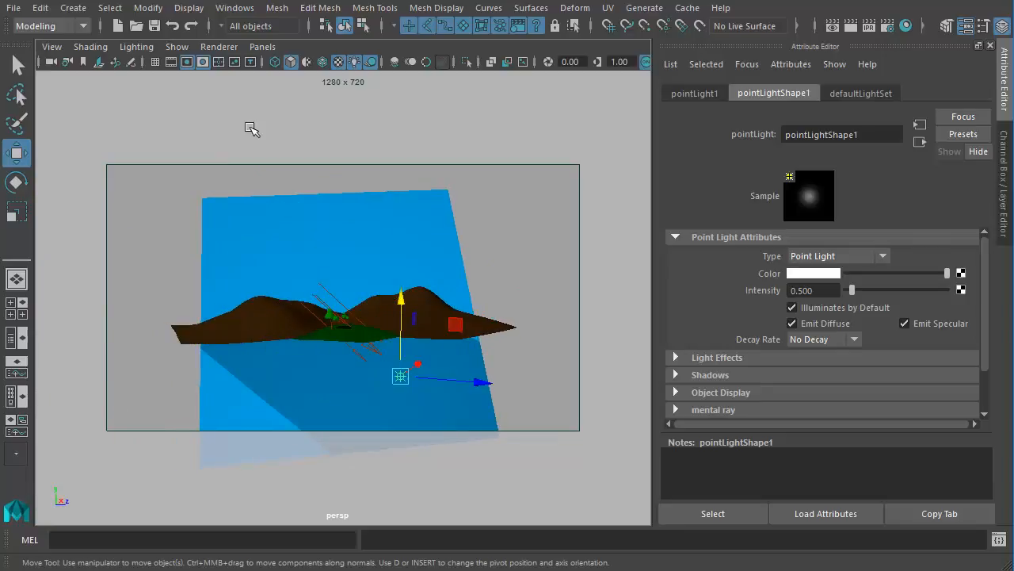
# - Restore the FinalCamera bookmark view and render a region around the foreground tree's canopy
pyautogui.click(52, 47)
pyautogui.moveTo(139, 266)
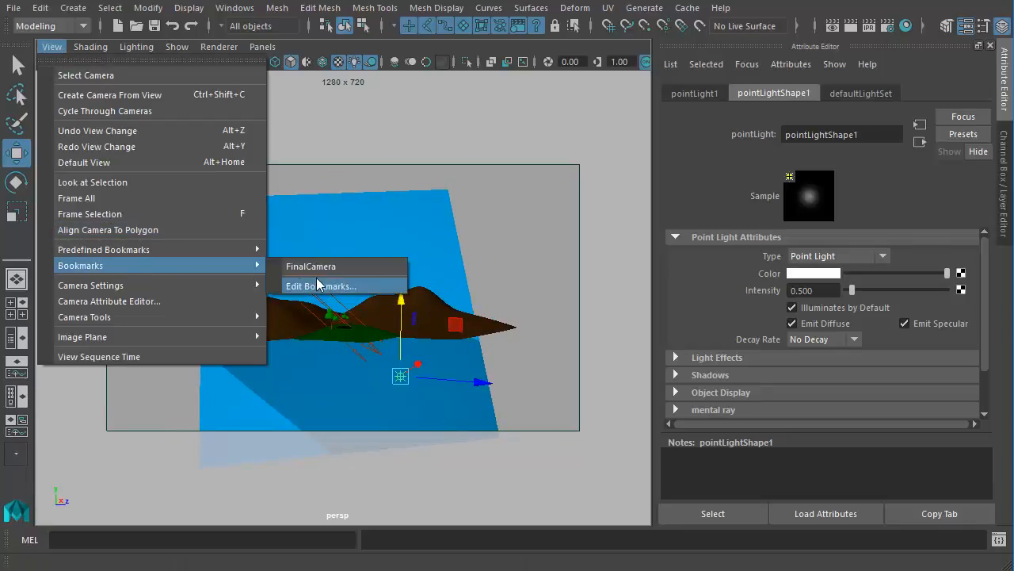
pyautogui.click(322, 268)
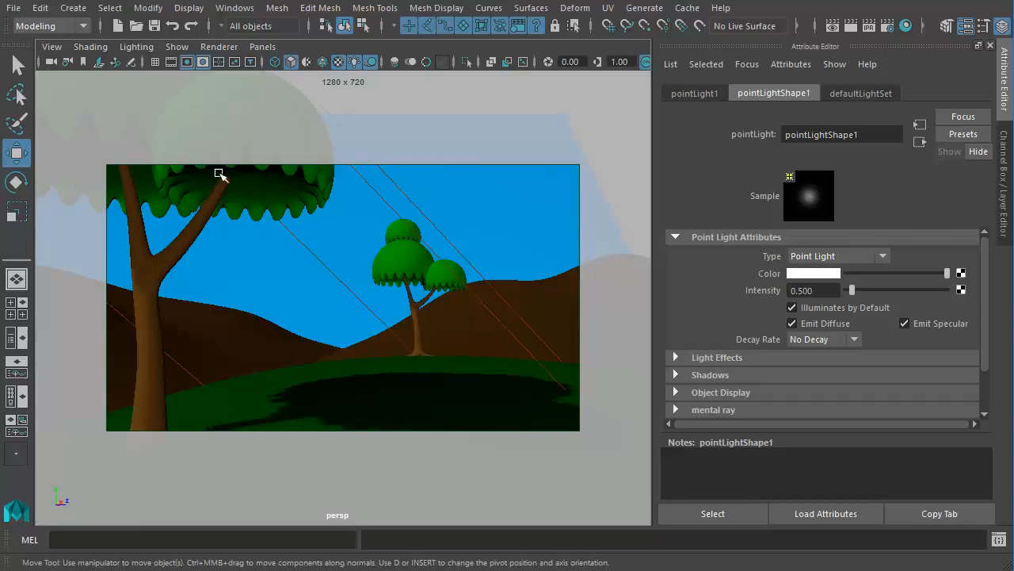
pyautogui.click(845, 29)
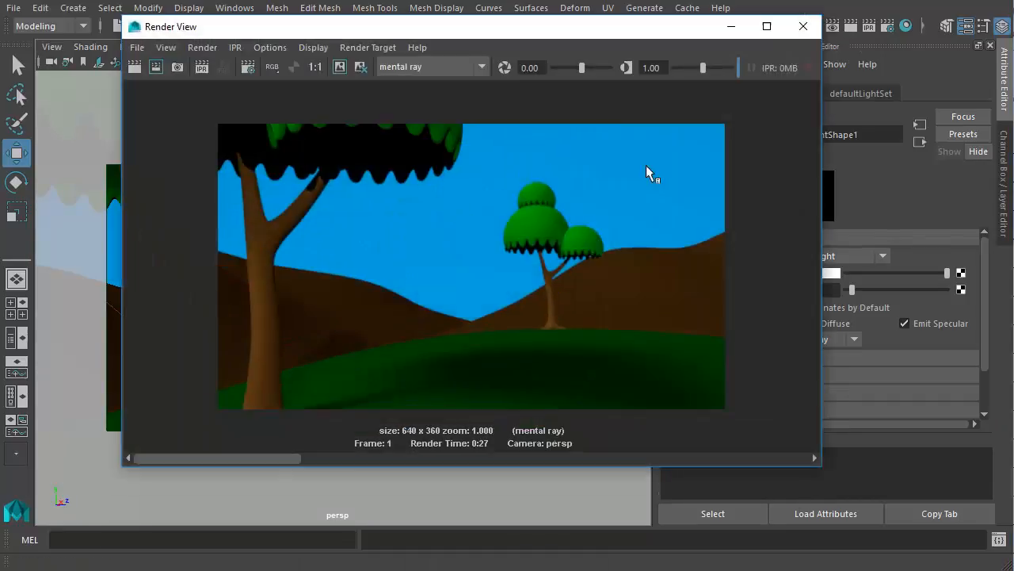
pyautogui.moveTo(205, 111); pyautogui.dragTo(533, 184)
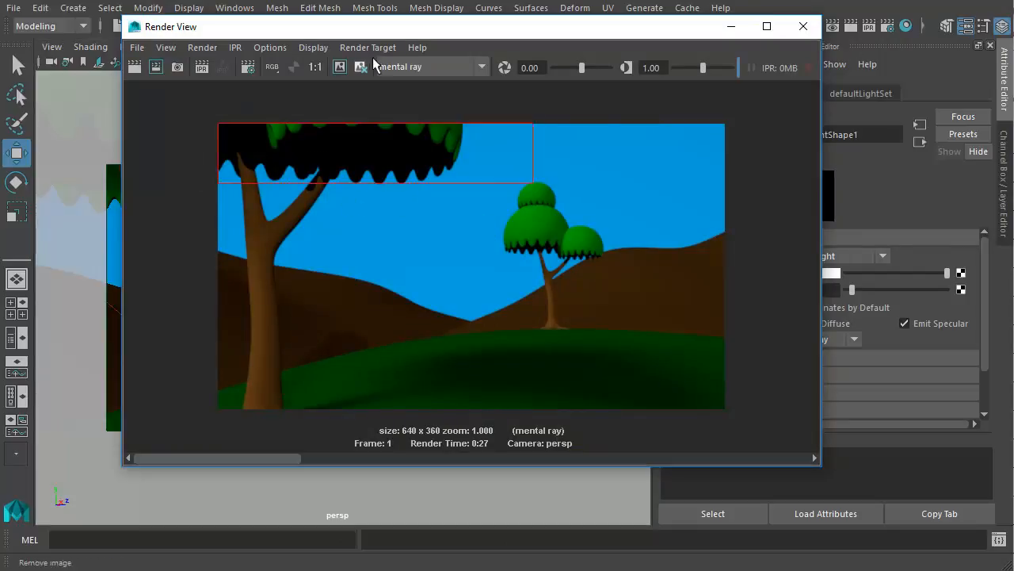
pyautogui.click(156, 66)
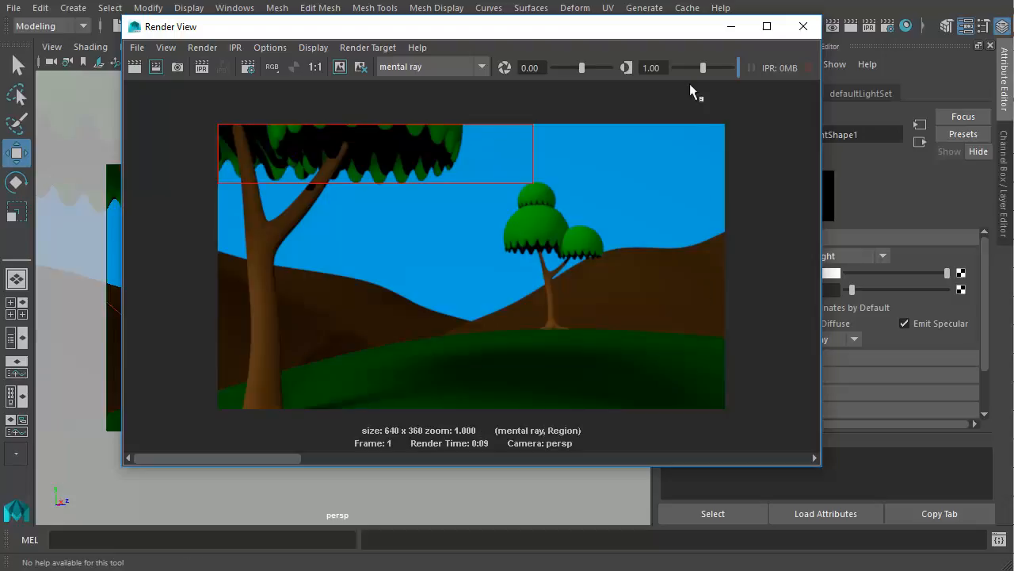
# - Turn off ray trace shadows for the point light and render the scene again
pyautogui.moveTo(665, 24); pyautogui.dragTo(510, 99)
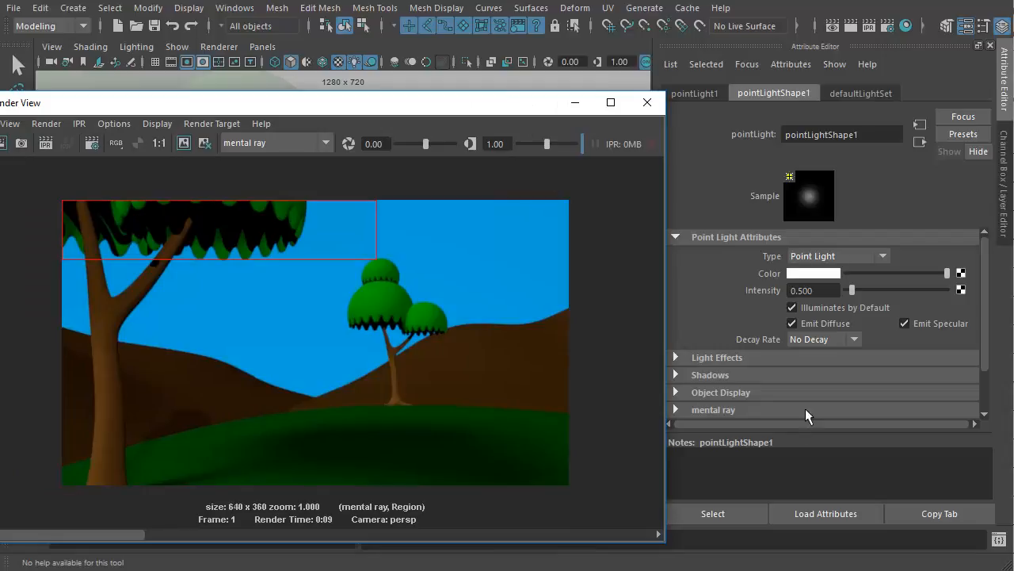
pyautogui.click(716, 377)
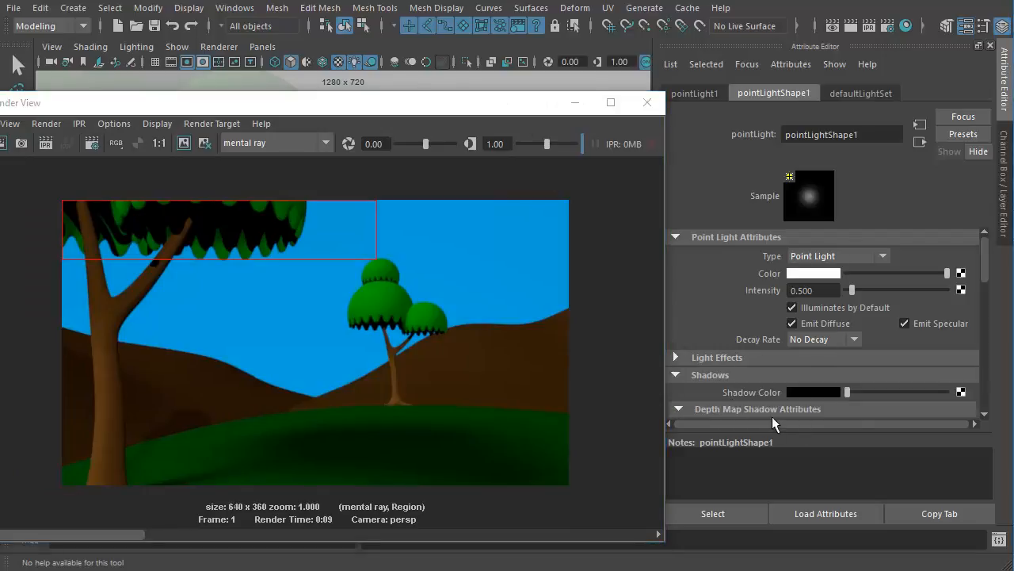
pyautogui.scroll(-8, 776, 407)
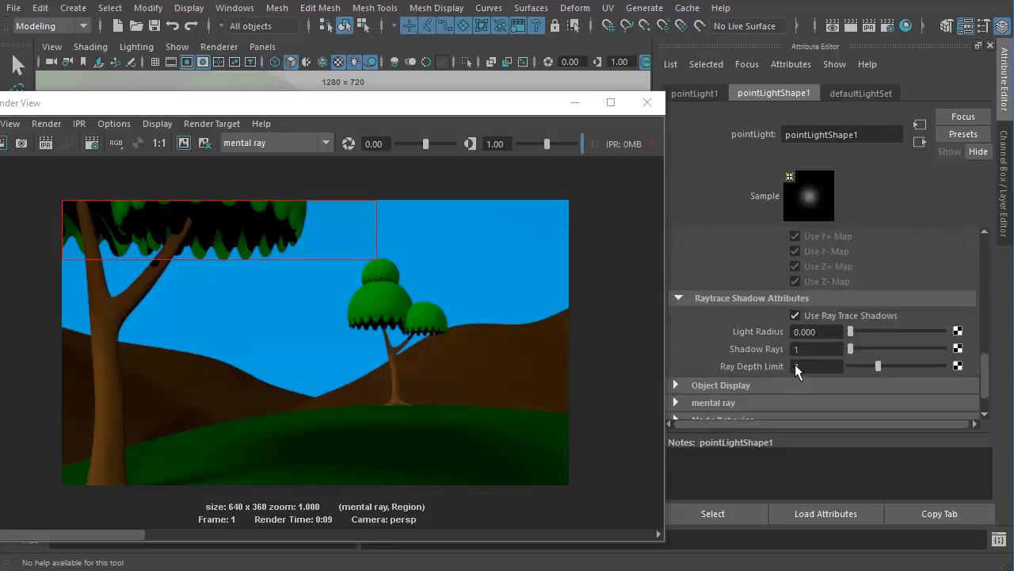
pyautogui.click(795, 315)
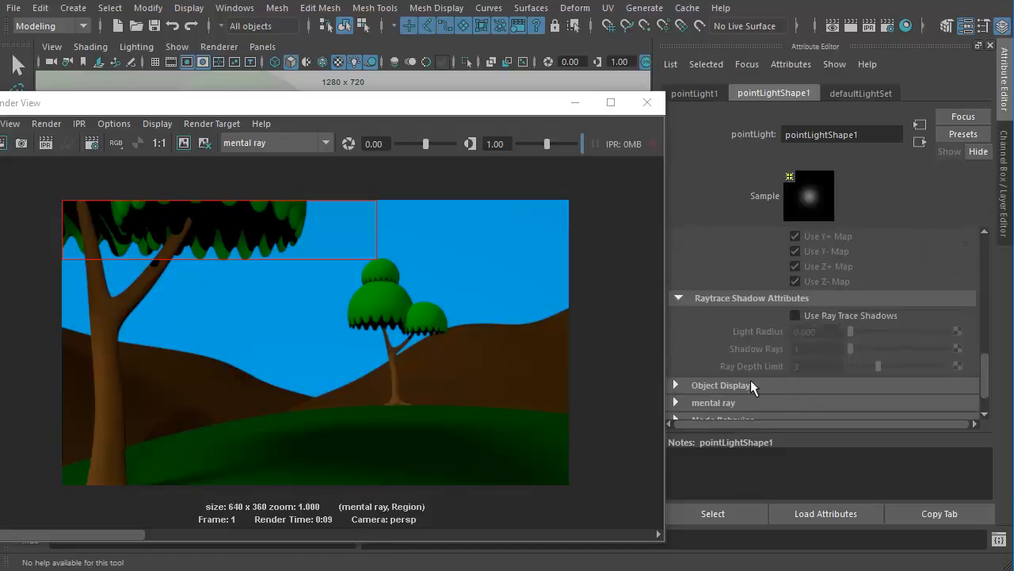
pyautogui.moveTo(412, 103); pyautogui.dragTo(628, 71)
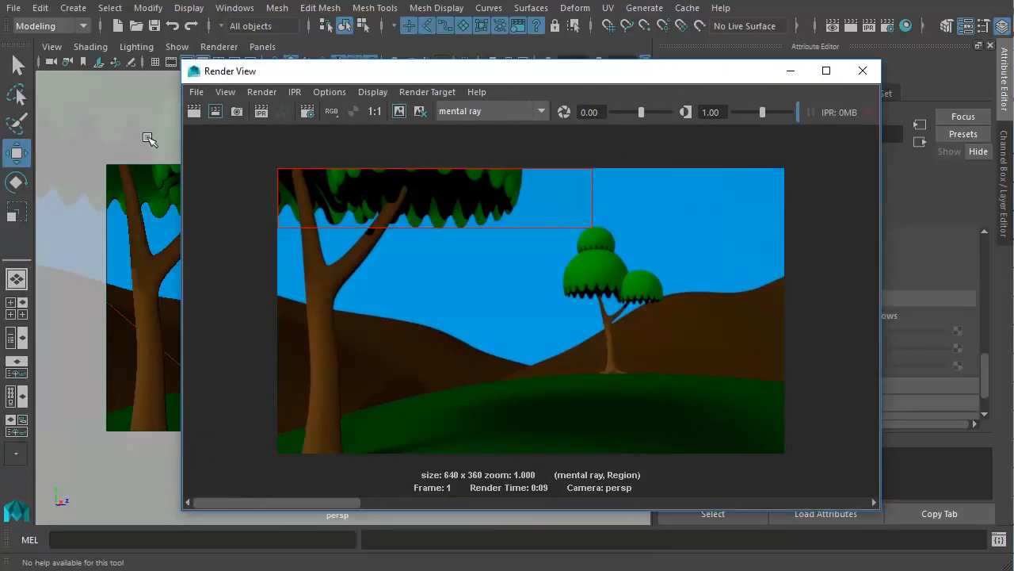
pyautogui.click(215, 111)
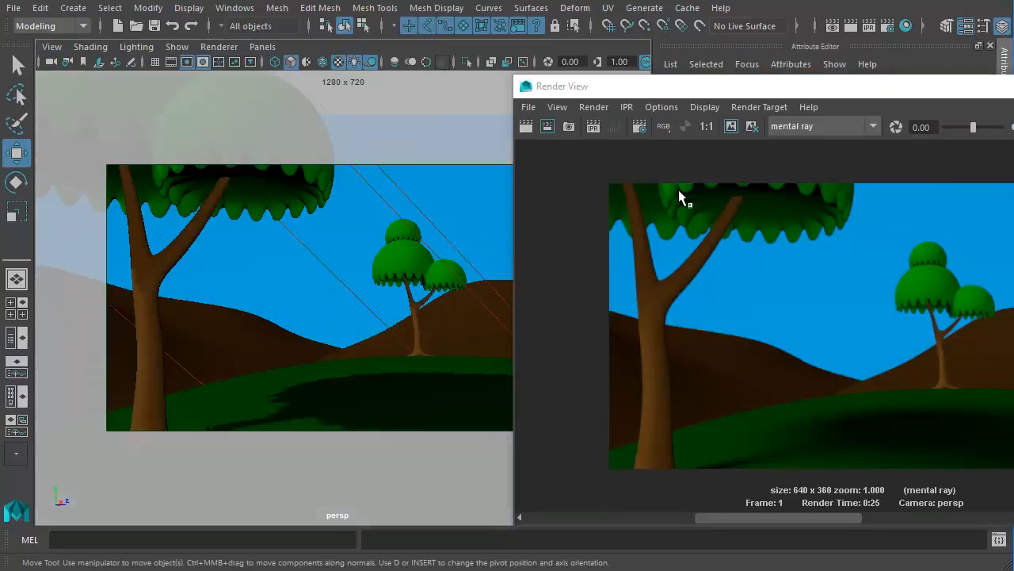
# - Render a region over the underside of the foreground tree's canopy and clear the region selection
pyautogui.moveTo(653, 241); pyautogui.dragTo(816, 168)
pyautogui.click(547, 126)
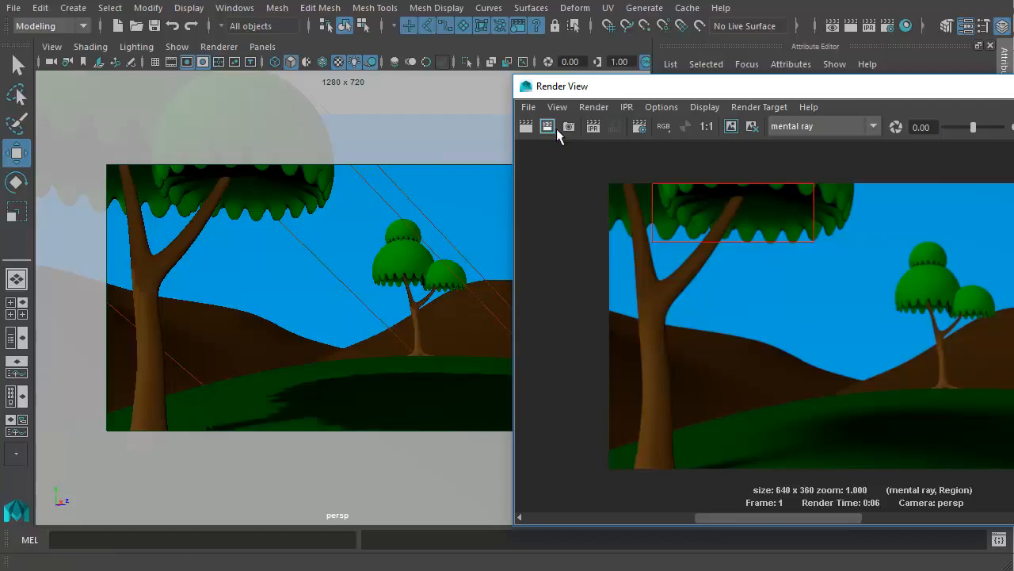
pyautogui.click(826, 239)
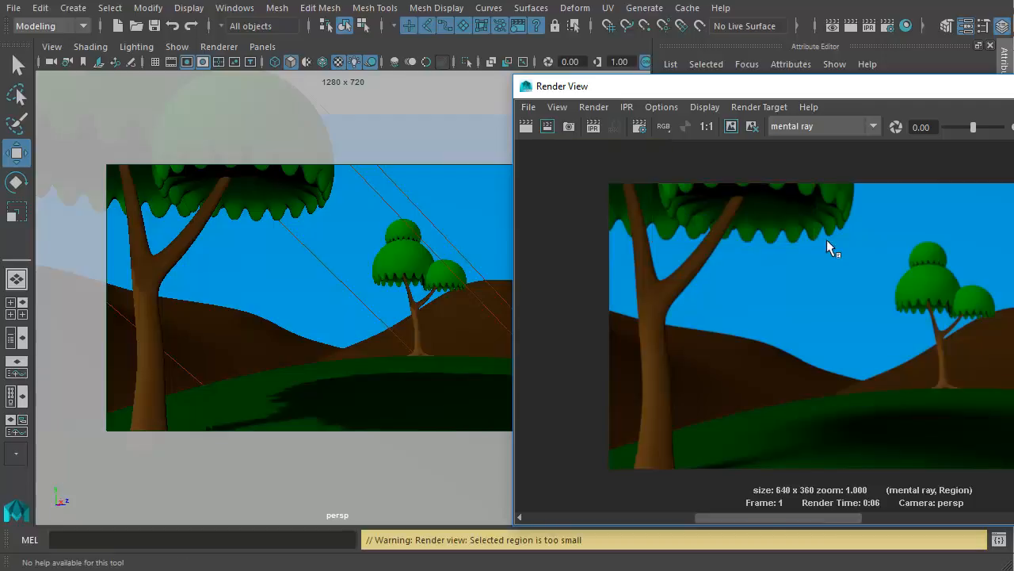
pyautogui.click(851, 288)
# - Select the sky plane and connect a Ramp texture to the Color of its Blue_Sky material
pyautogui.click(328, 294)
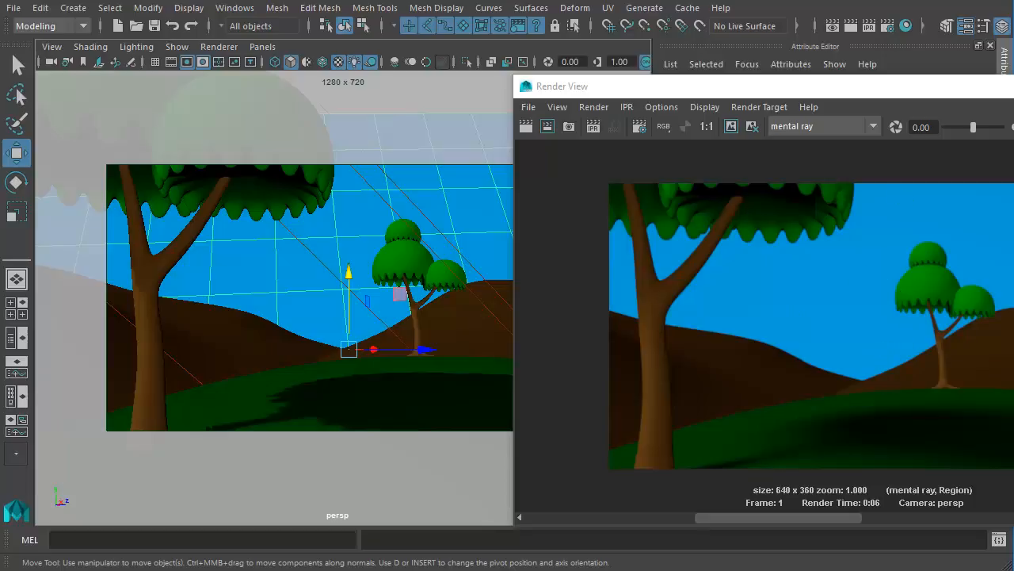
pyautogui.moveTo(1008, 89); pyautogui.dragTo(658, 160)
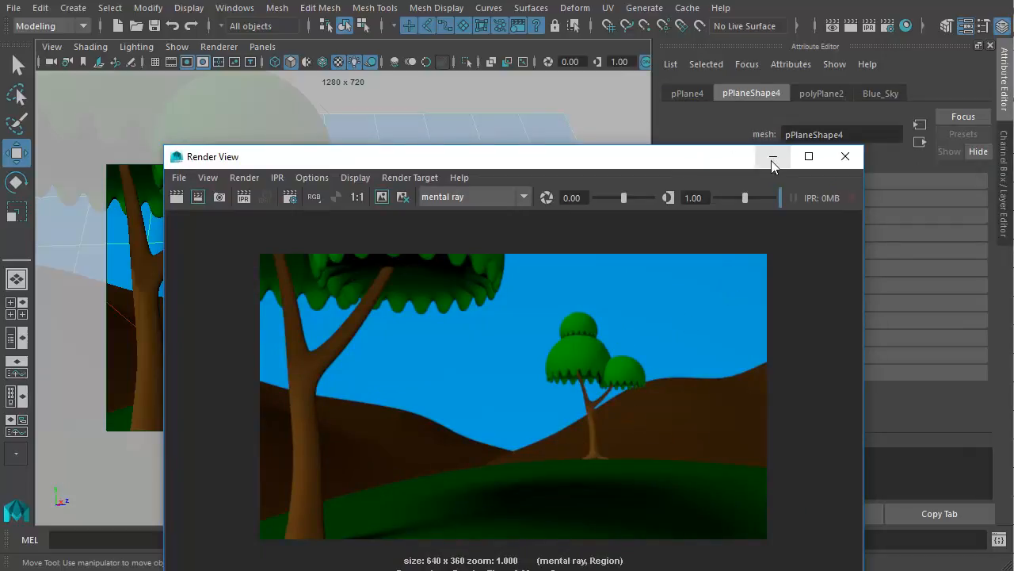
pyautogui.moveTo(716, 159); pyautogui.dragTo(576, 370)
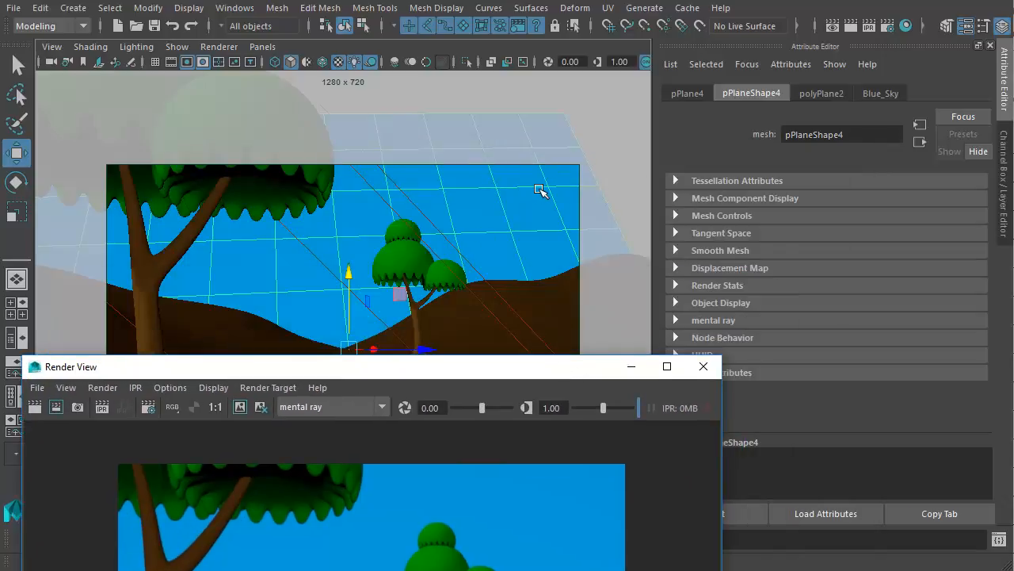
pyautogui.click(894, 94)
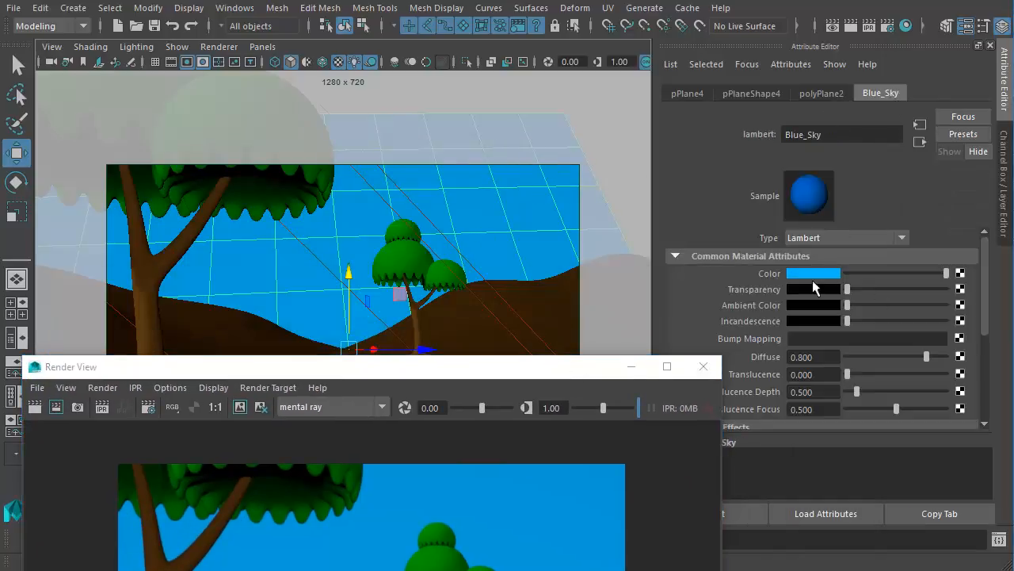
pyautogui.click(961, 276)
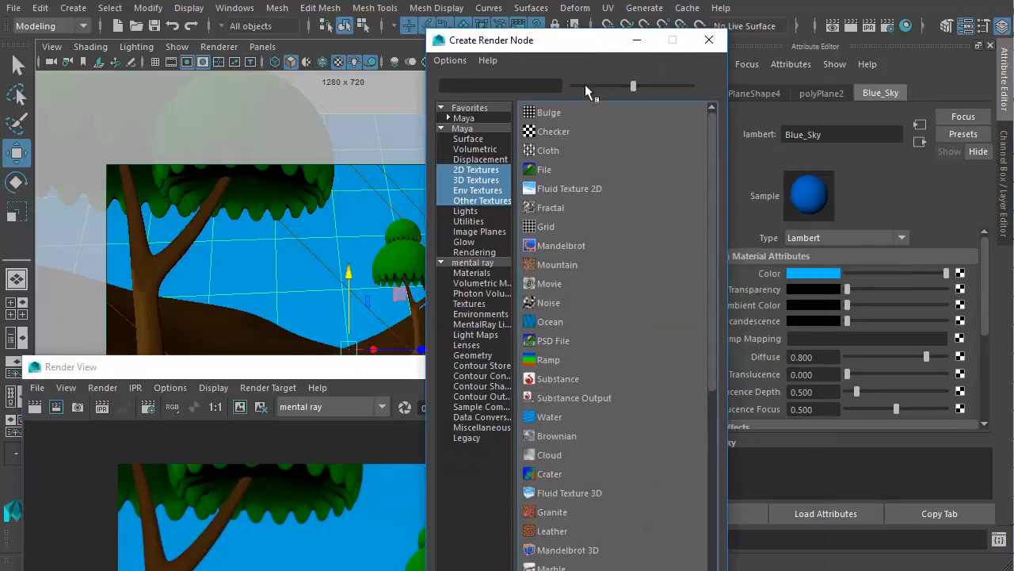
pyautogui.click(555, 360)
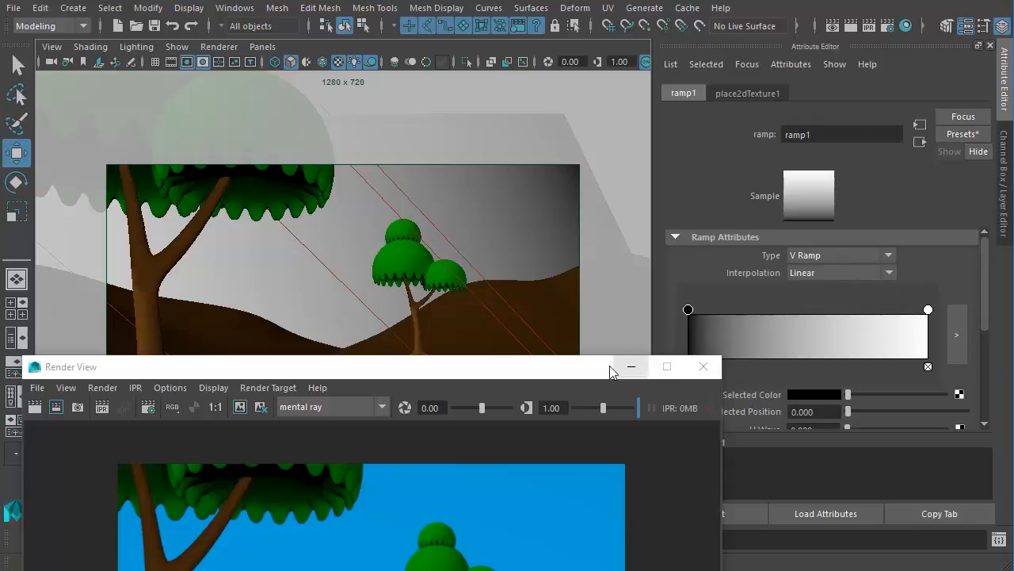
# - Set the sky ramp's start color to a dark blue with hue 226.15, saturation 1 and value 0.317
pyautogui.moveTo(531, 368); pyautogui.dragTo(399, 385)
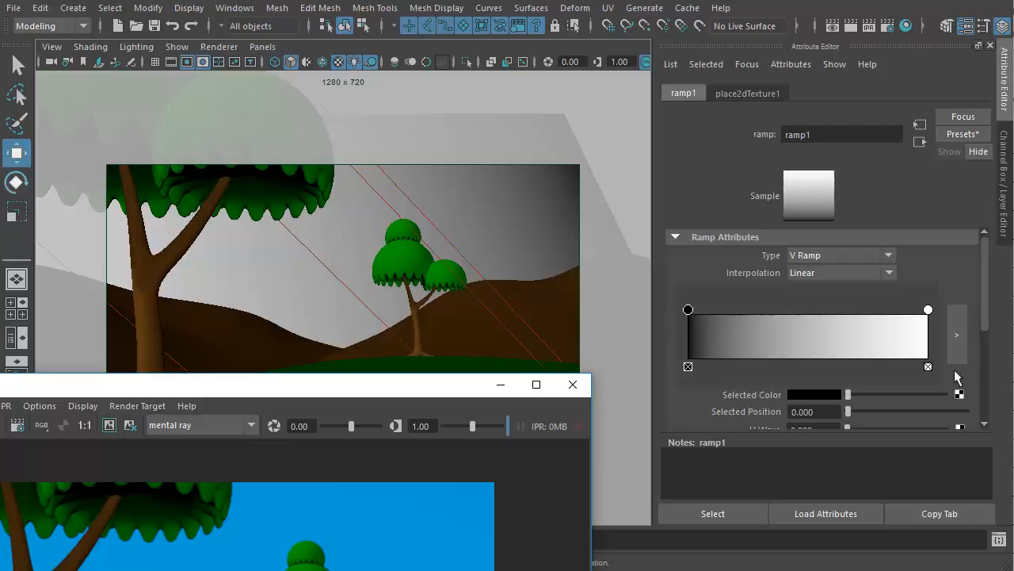
pyautogui.click(696, 318)
pyautogui.click(802, 399)
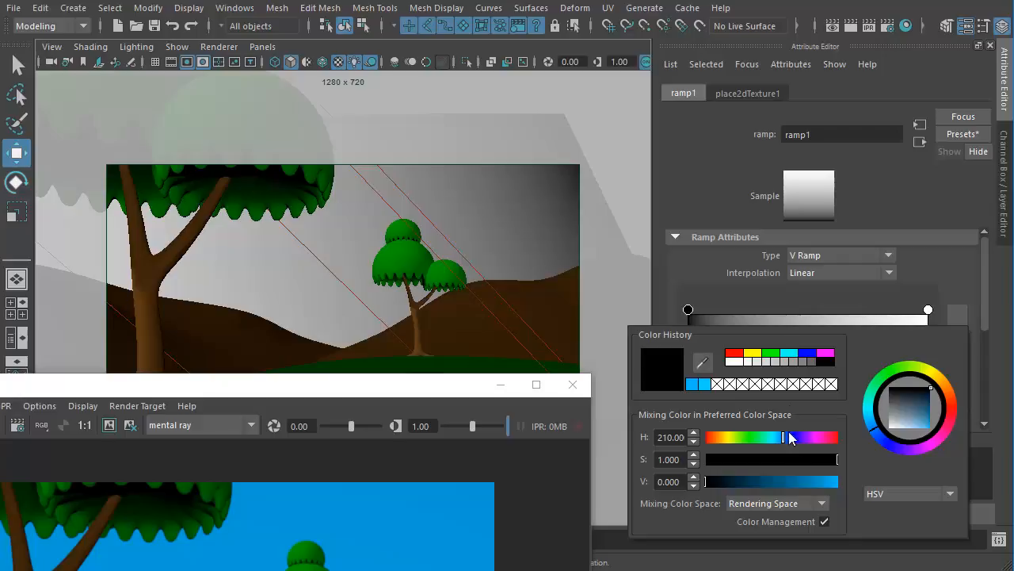
pyautogui.click(805, 352)
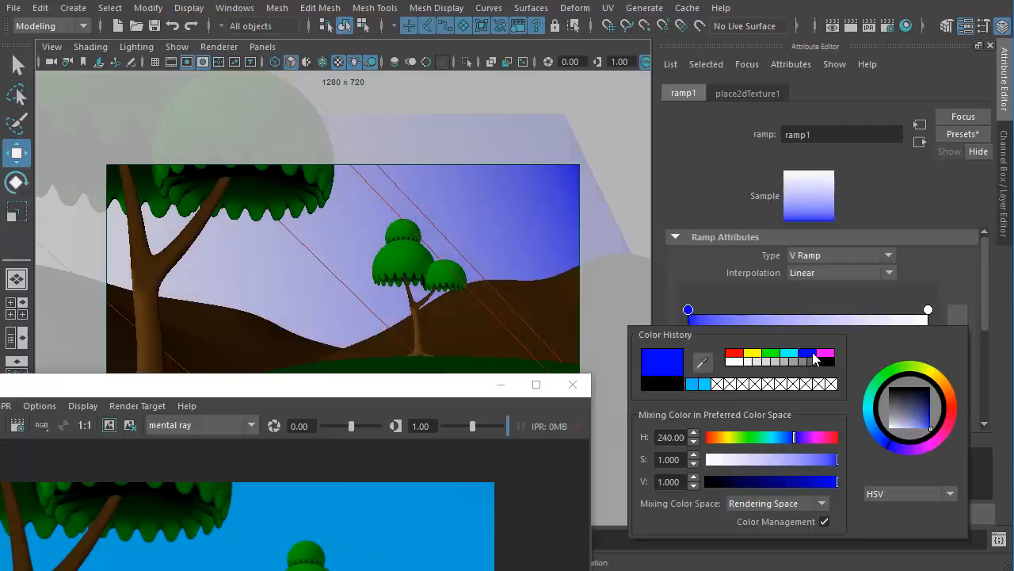
pyautogui.click(785, 438)
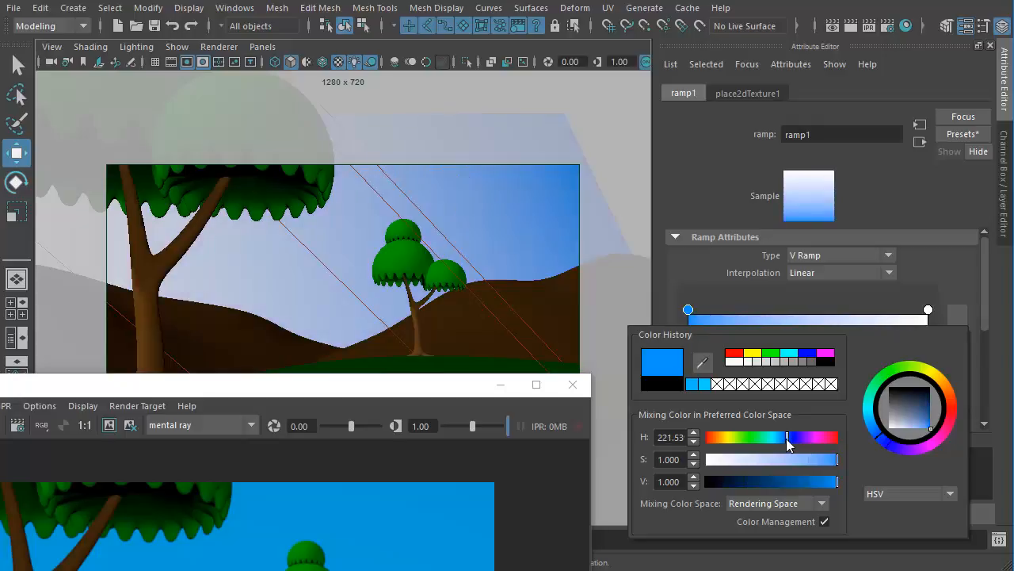
pyautogui.moveTo(783, 441); pyautogui.dragTo(788, 443)
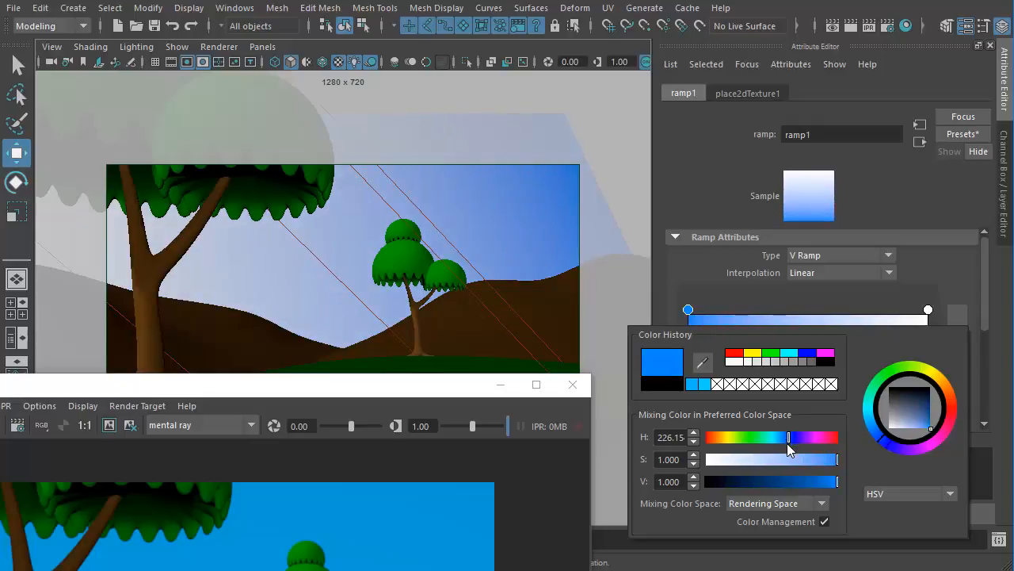
pyautogui.moveTo(830, 487); pyautogui.dragTo(794, 489)
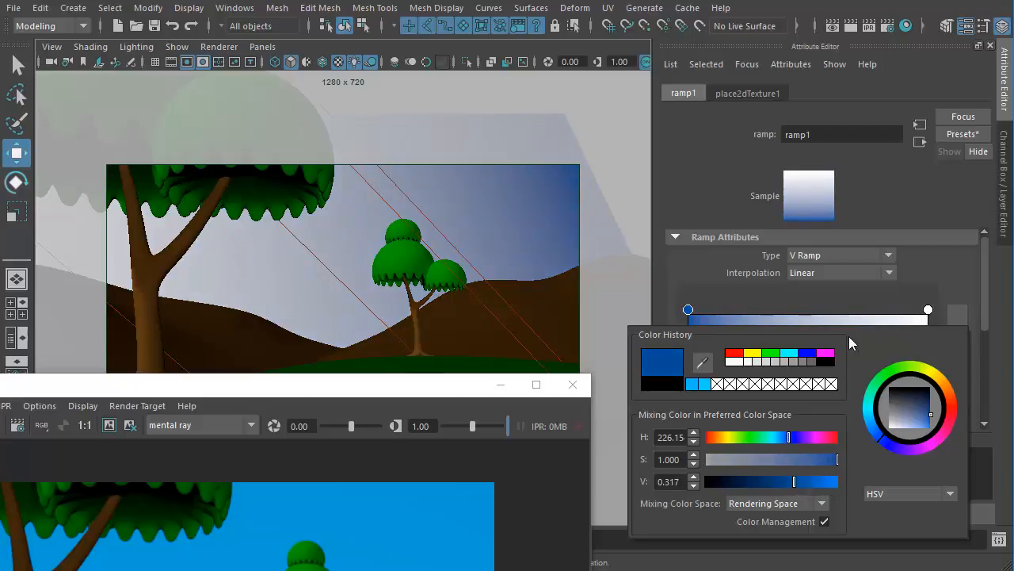
# - Set the sky ramp's end color to a fully saturated light blue with hue 198.46 and reselect the sky plane
pyautogui.click(933, 314)
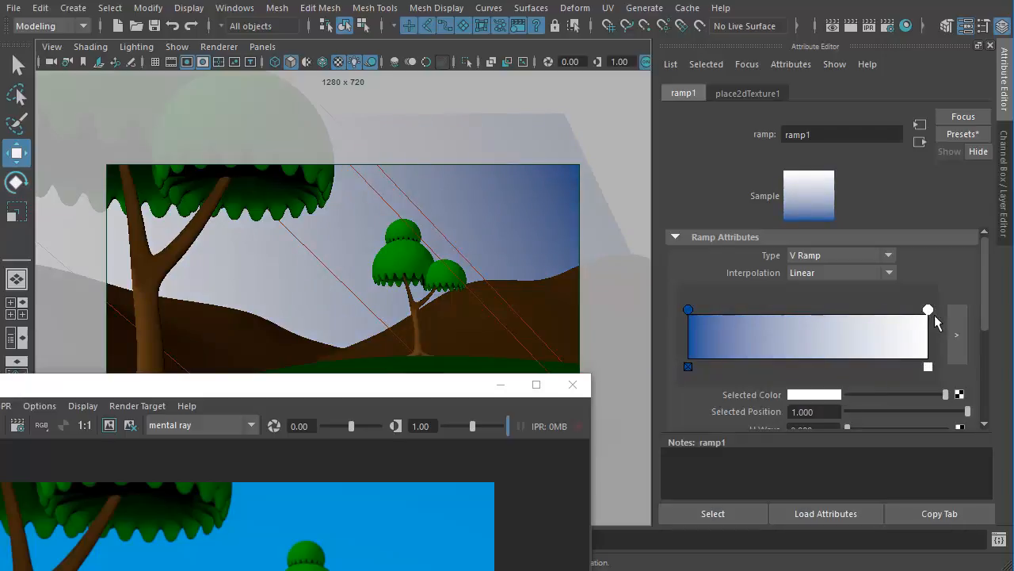
pyautogui.click(814, 395)
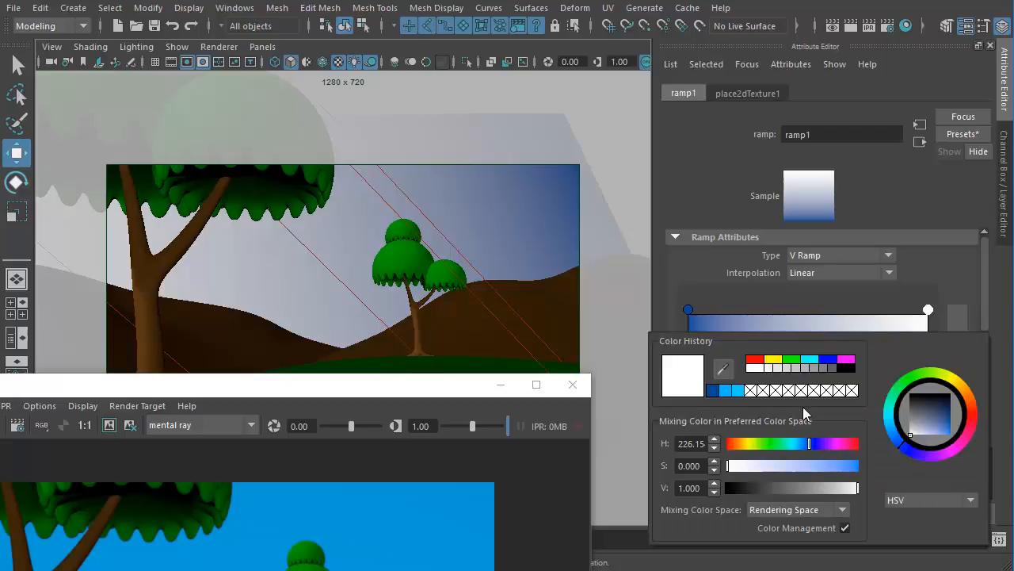
pyautogui.moveTo(812, 445); pyautogui.dragTo(800, 445)
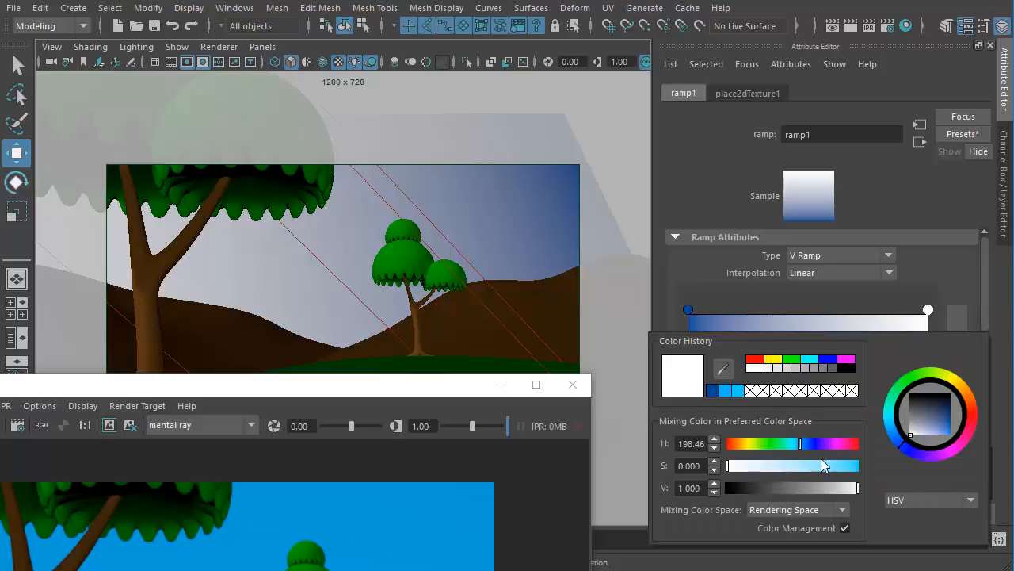
pyautogui.moveTo(856, 466); pyautogui.dragTo(896, 474)
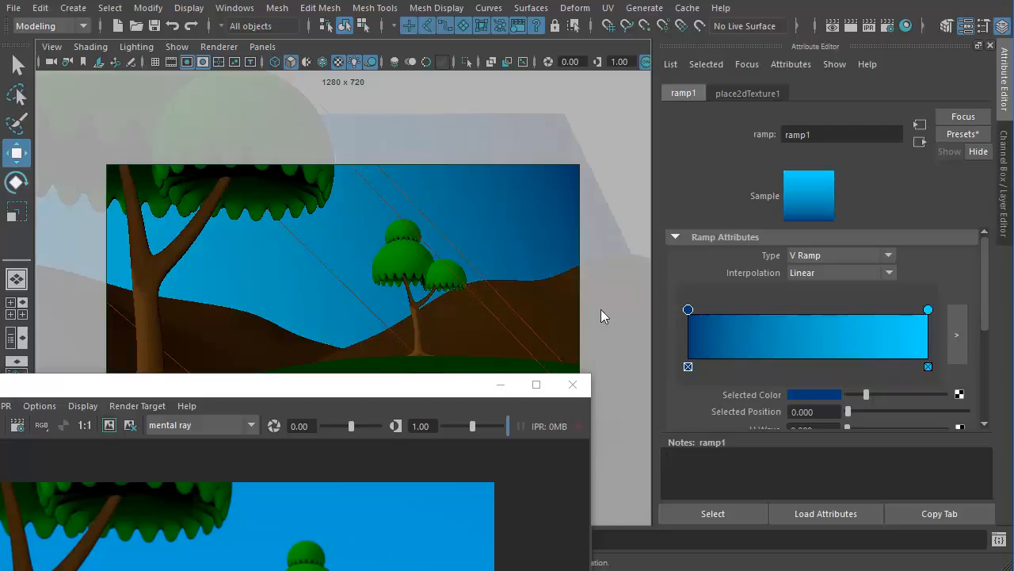
pyautogui.click(511, 198)
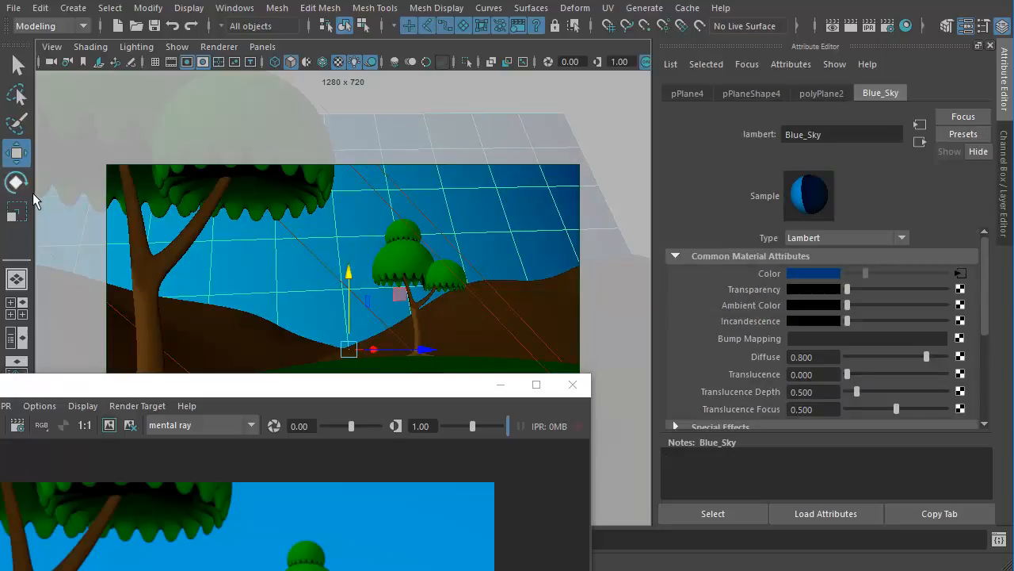
# - Rotate the sky plane so its gradient runs level with the horizon, and render the full frame with mental ray, keeping the previous image
pyautogui.click(16, 183)
pyautogui.moveTo(291, 374); pyautogui.dragTo(378, 426)
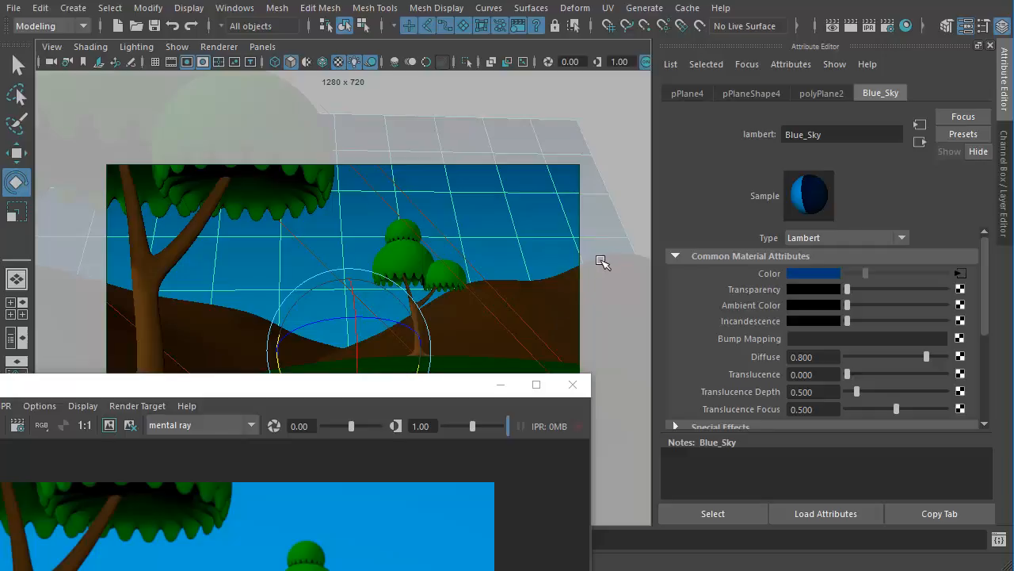
pyautogui.moveTo(452, 387); pyautogui.dragTo(766, 88)
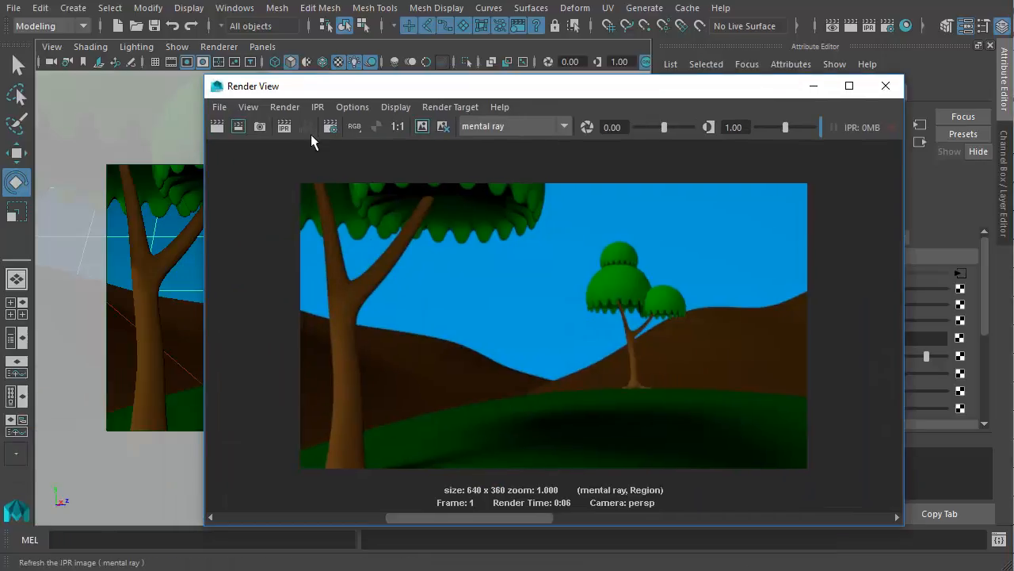
pyautogui.click(448, 129)
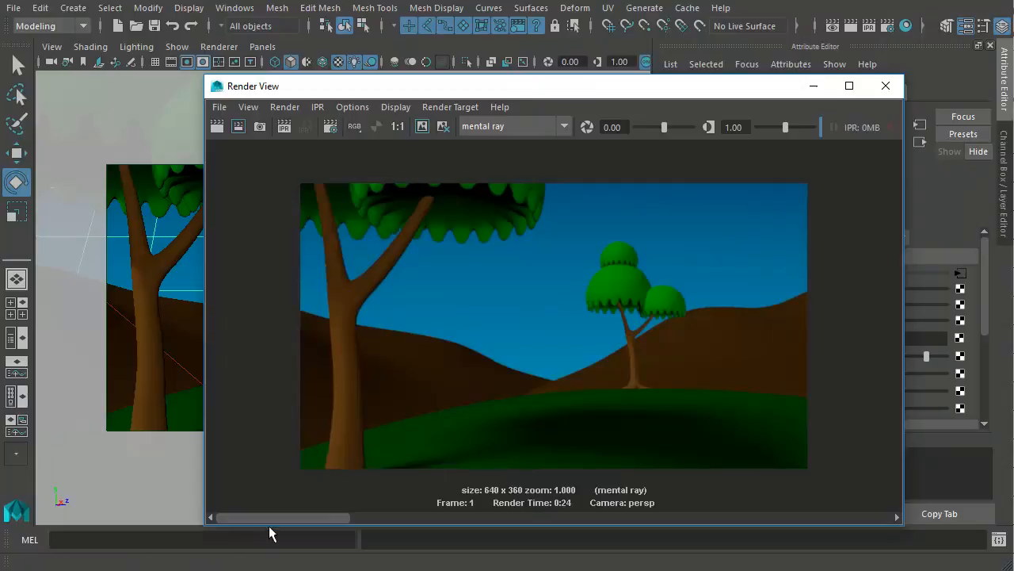
pyautogui.moveTo(270, 523)
pyautogui.mouseDown()
pyautogui.moveTo(476, 515)
pyautogui.moveTo(316, 531)
pyautogui.moveTo(372, 513)
pyautogui.moveTo(249, 515)
pyautogui.moveTo(264, 516)
pyautogui.mouseUp()
# - Examine the file formats offered for saving the rendered image, and leave the save dialog without saving
pyautogui.click(221, 108)
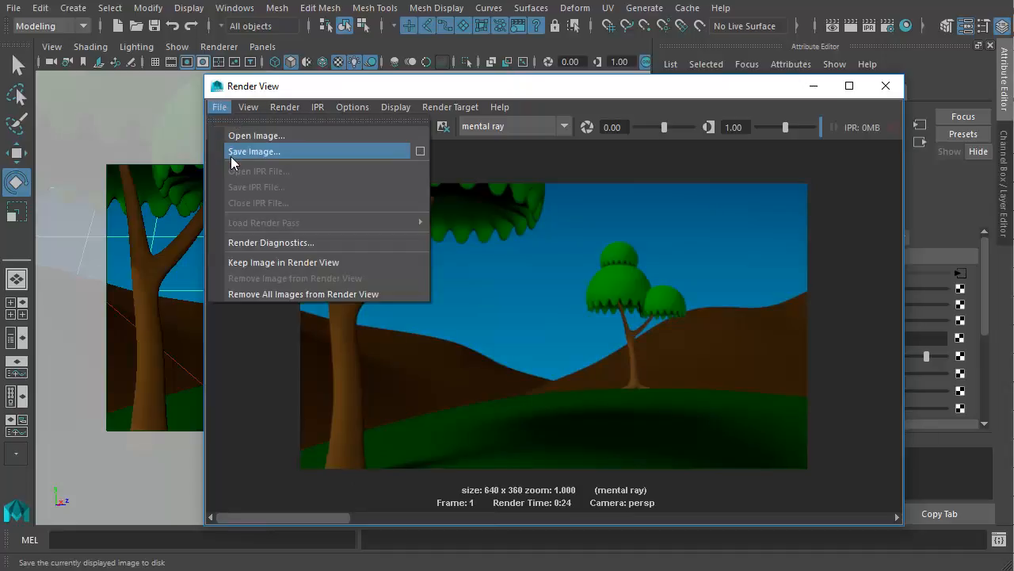
pyautogui.click(362, 153)
pyautogui.click(403, 516)
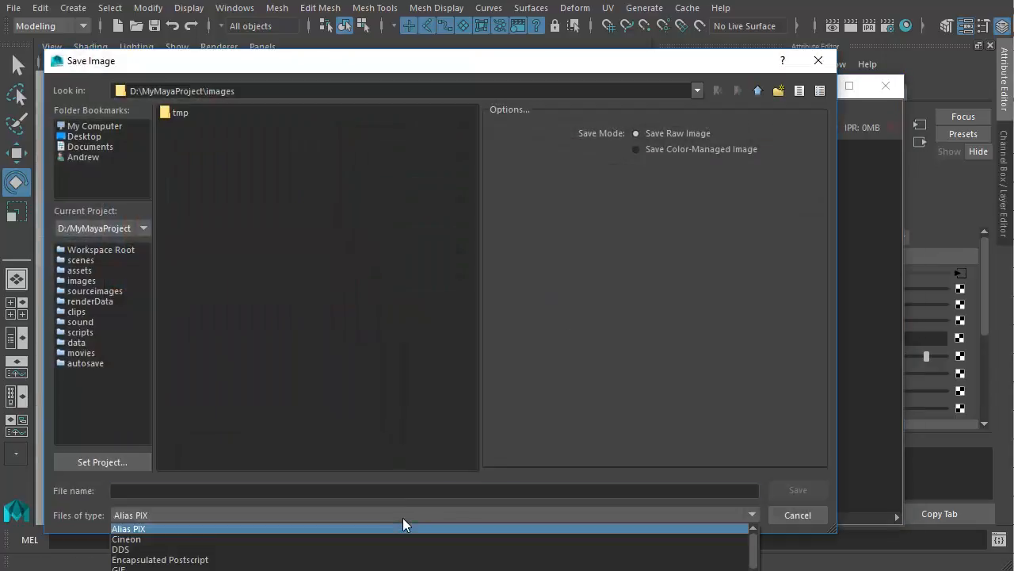
pyautogui.scroll(-5, 283, 547)
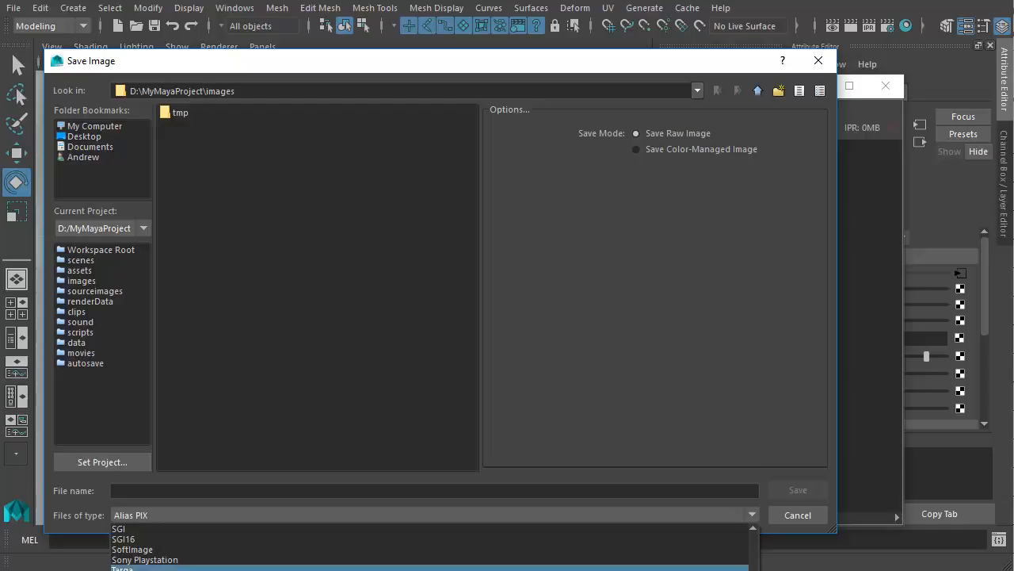
pyautogui.scroll(4, 283, 547)
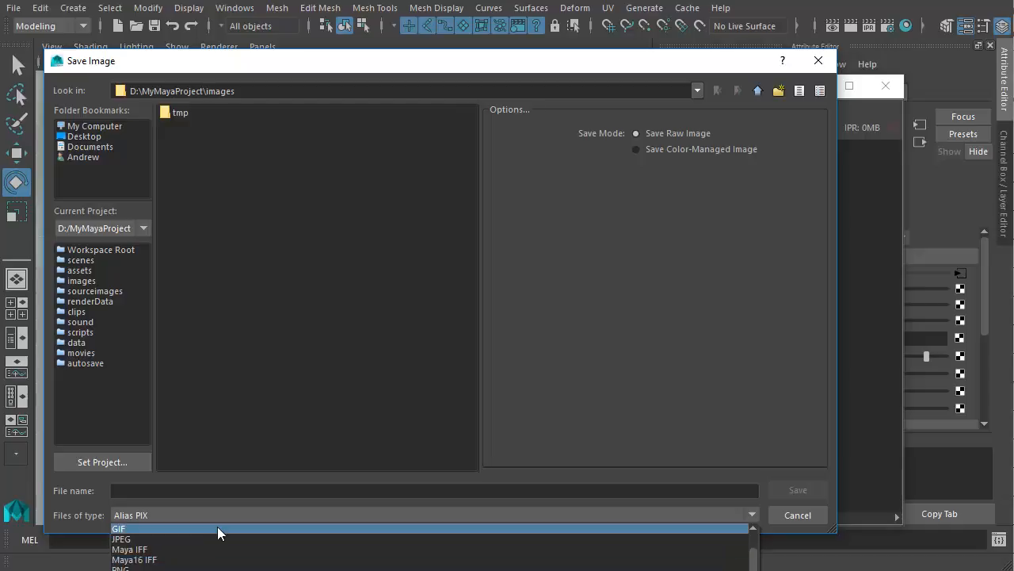
pyautogui.click(207, 504)
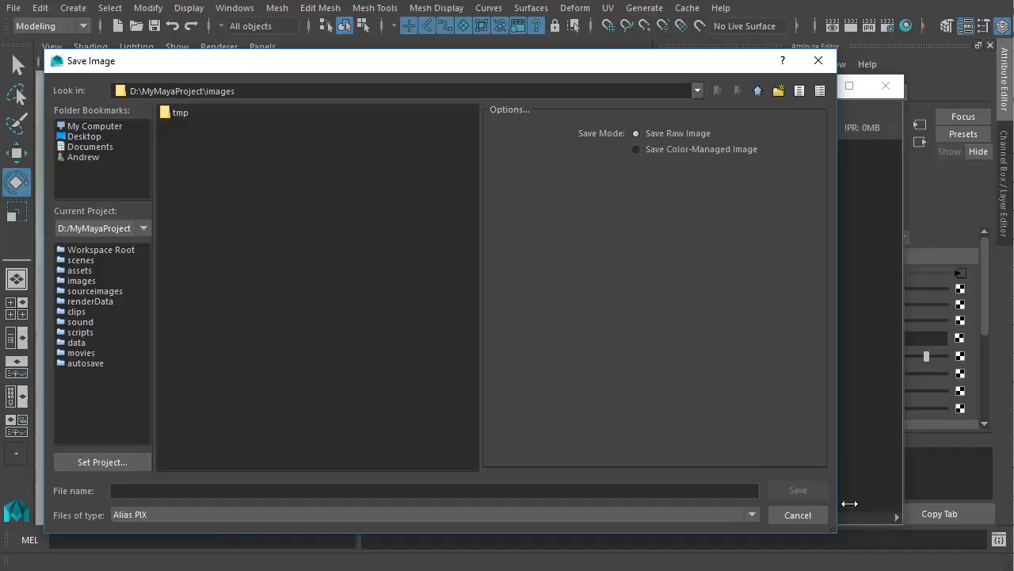
pyautogui.click(817, 514)
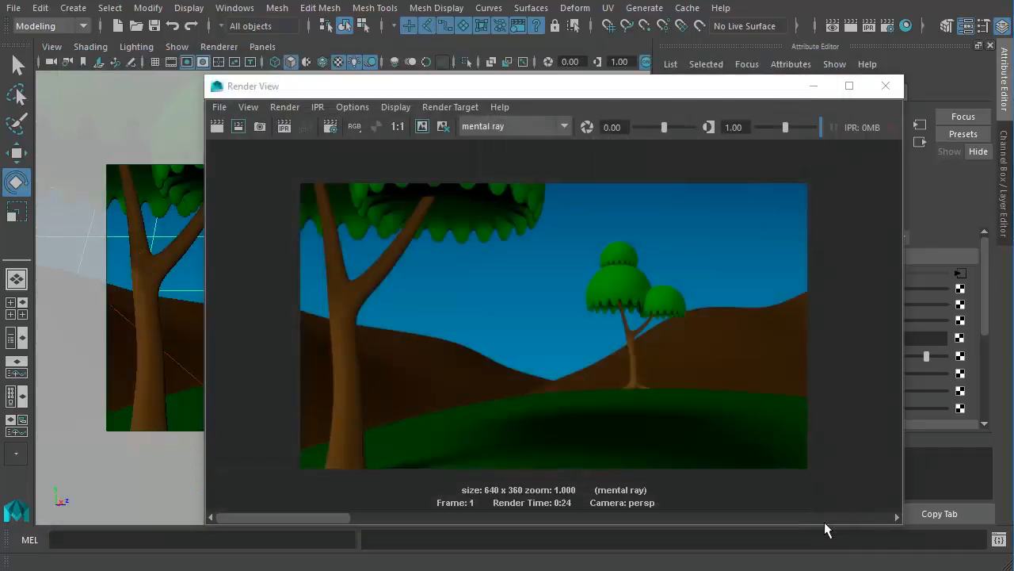